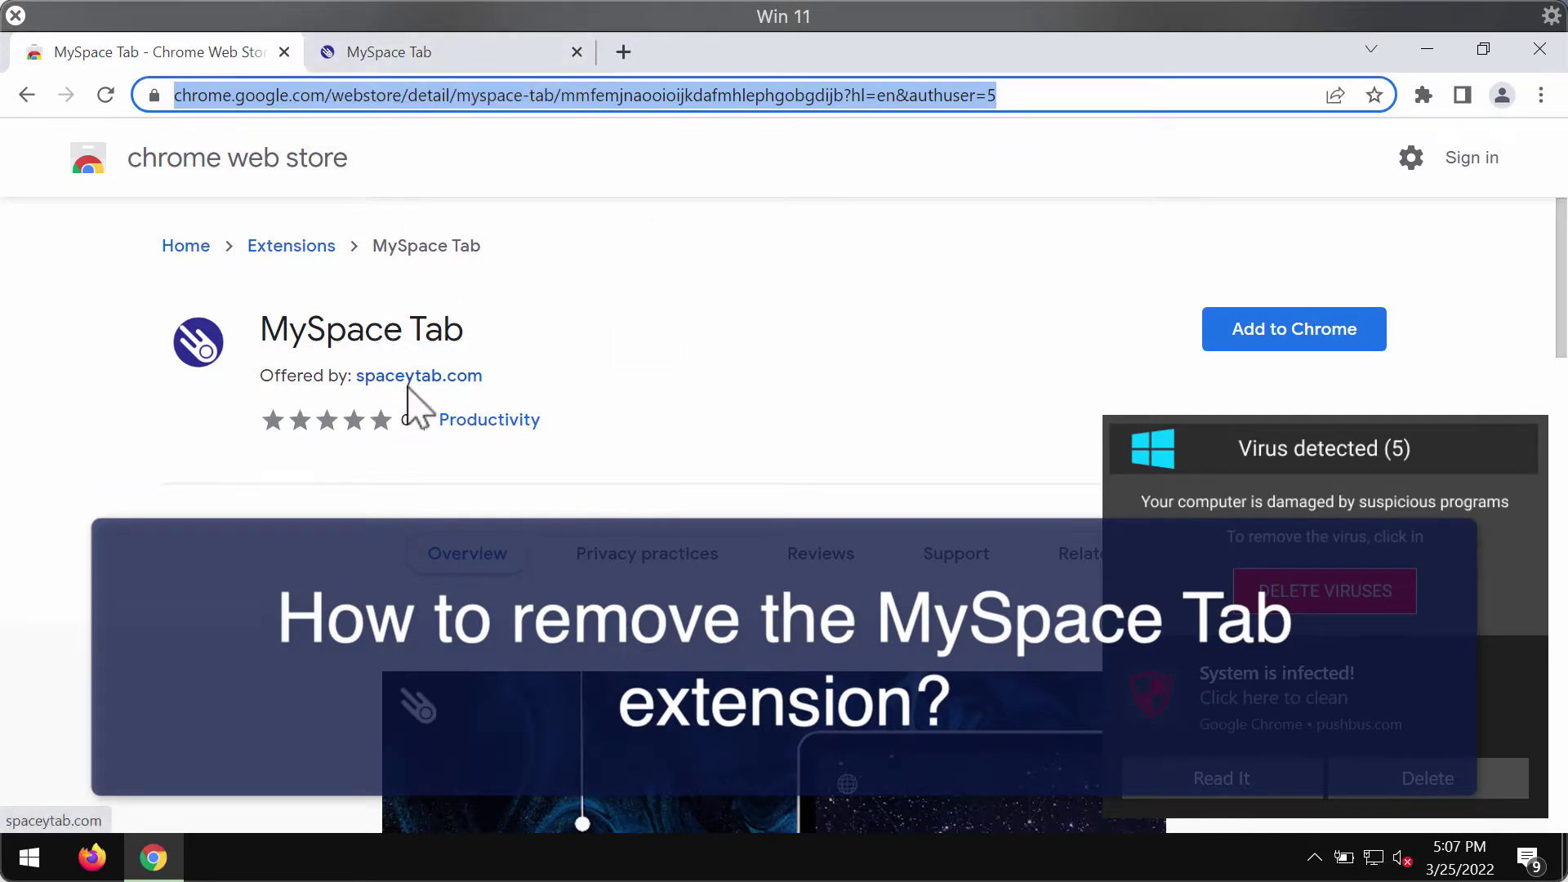
# Switch to the tab showing the MySpace Tab website at spaceytab.com
pyautogui.click(476, 53)
# Select the spaceytab.com address and try the site's own Add to Chrome button
pyautogui.click(337, 95)
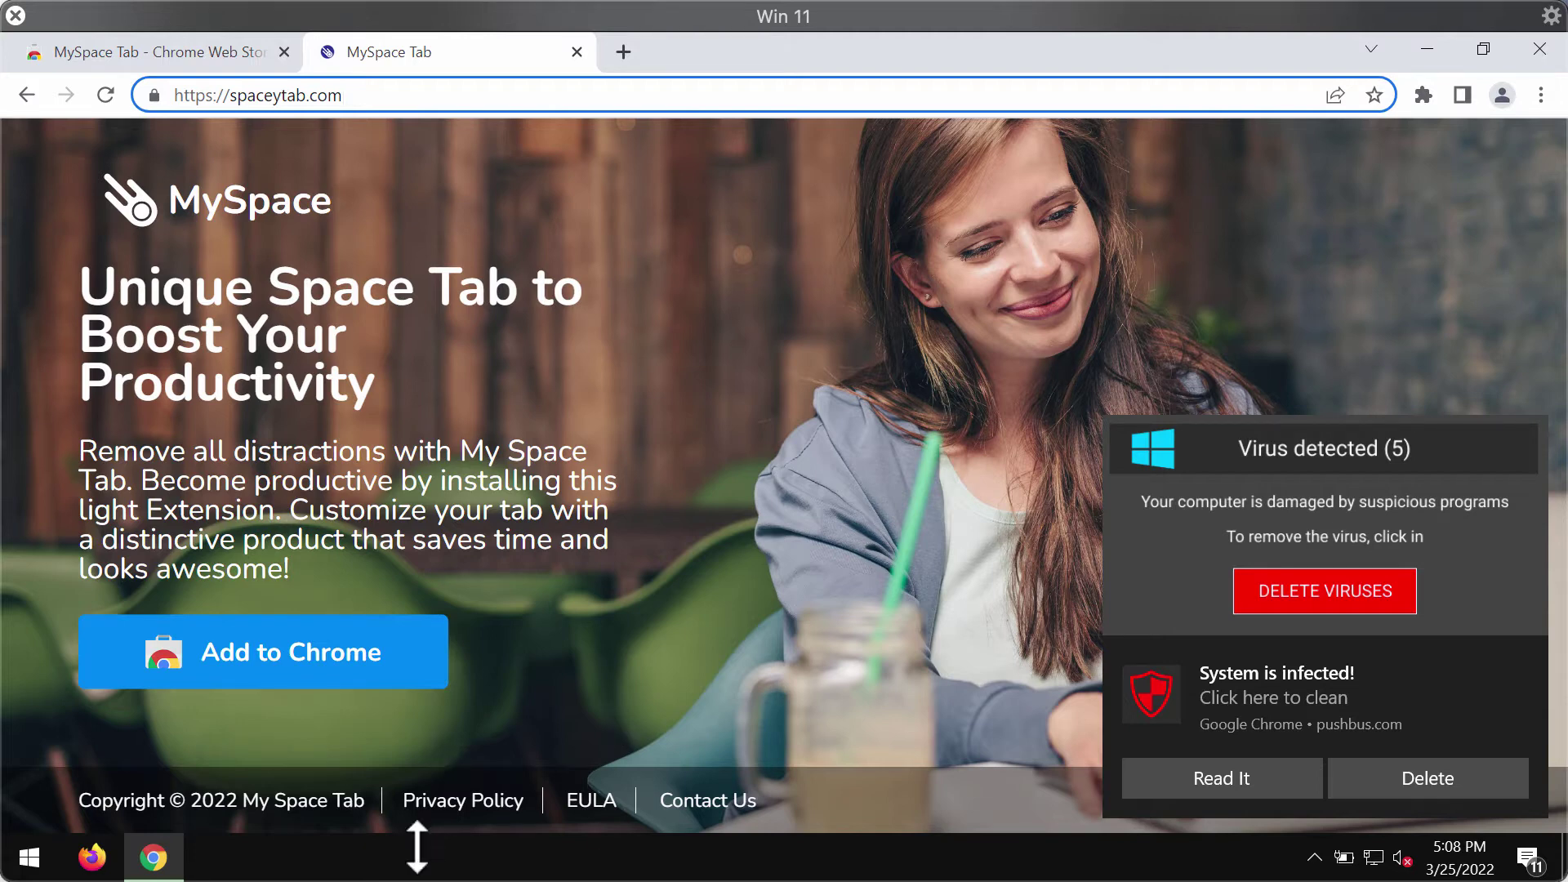
pyautogui.click(325, 652)
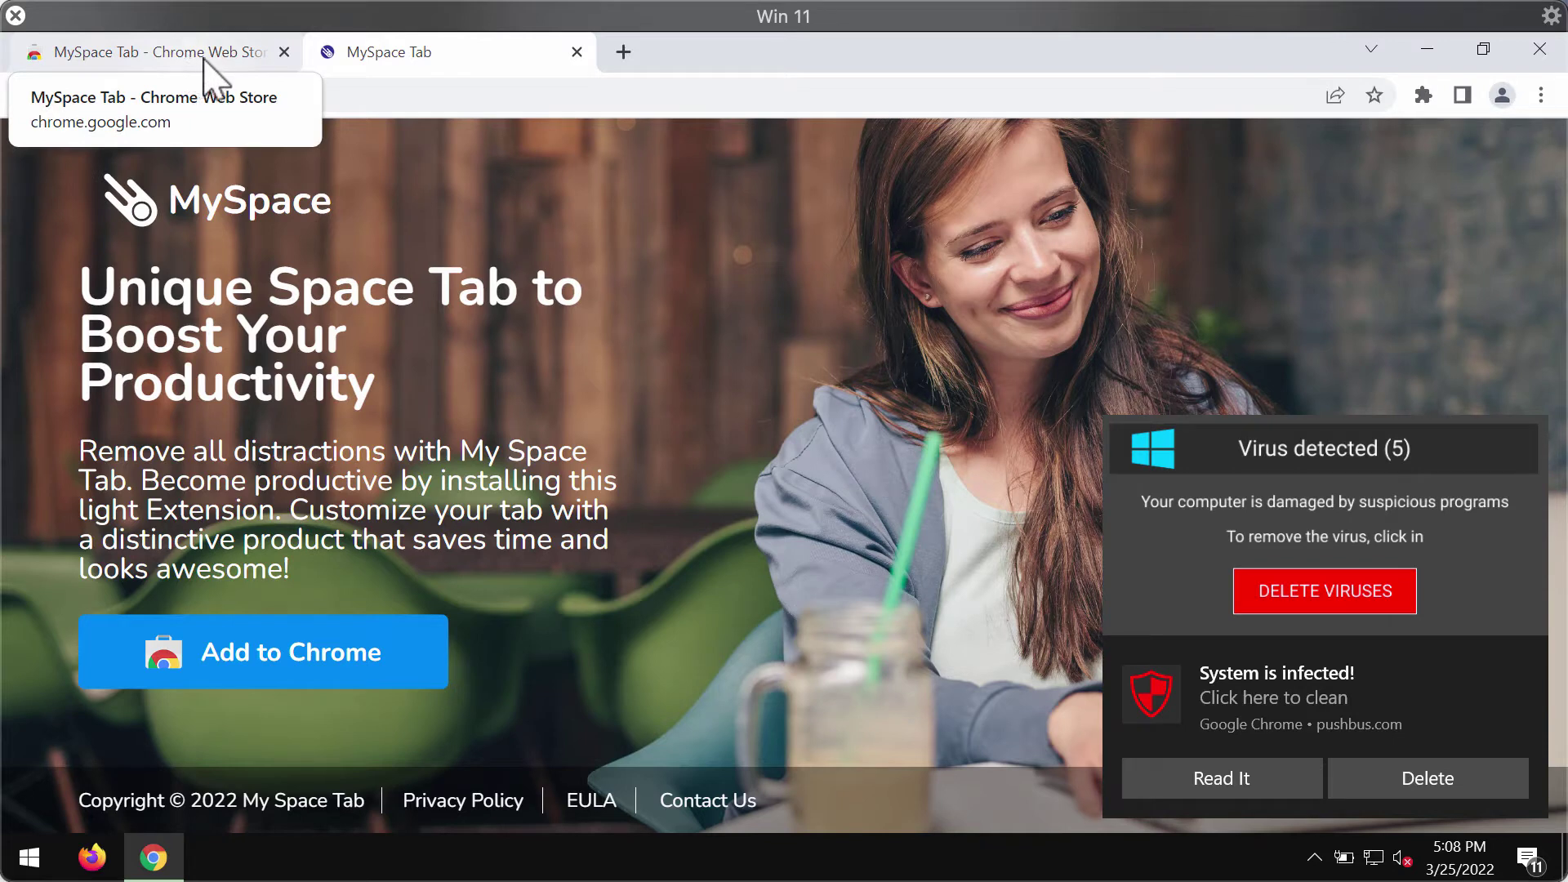
# Add MySpace Tab from its Web Store listing, confirming Add extension, then return to the listing
pyautogui.click(157, 52)
pyautogui.click(1277, 335)
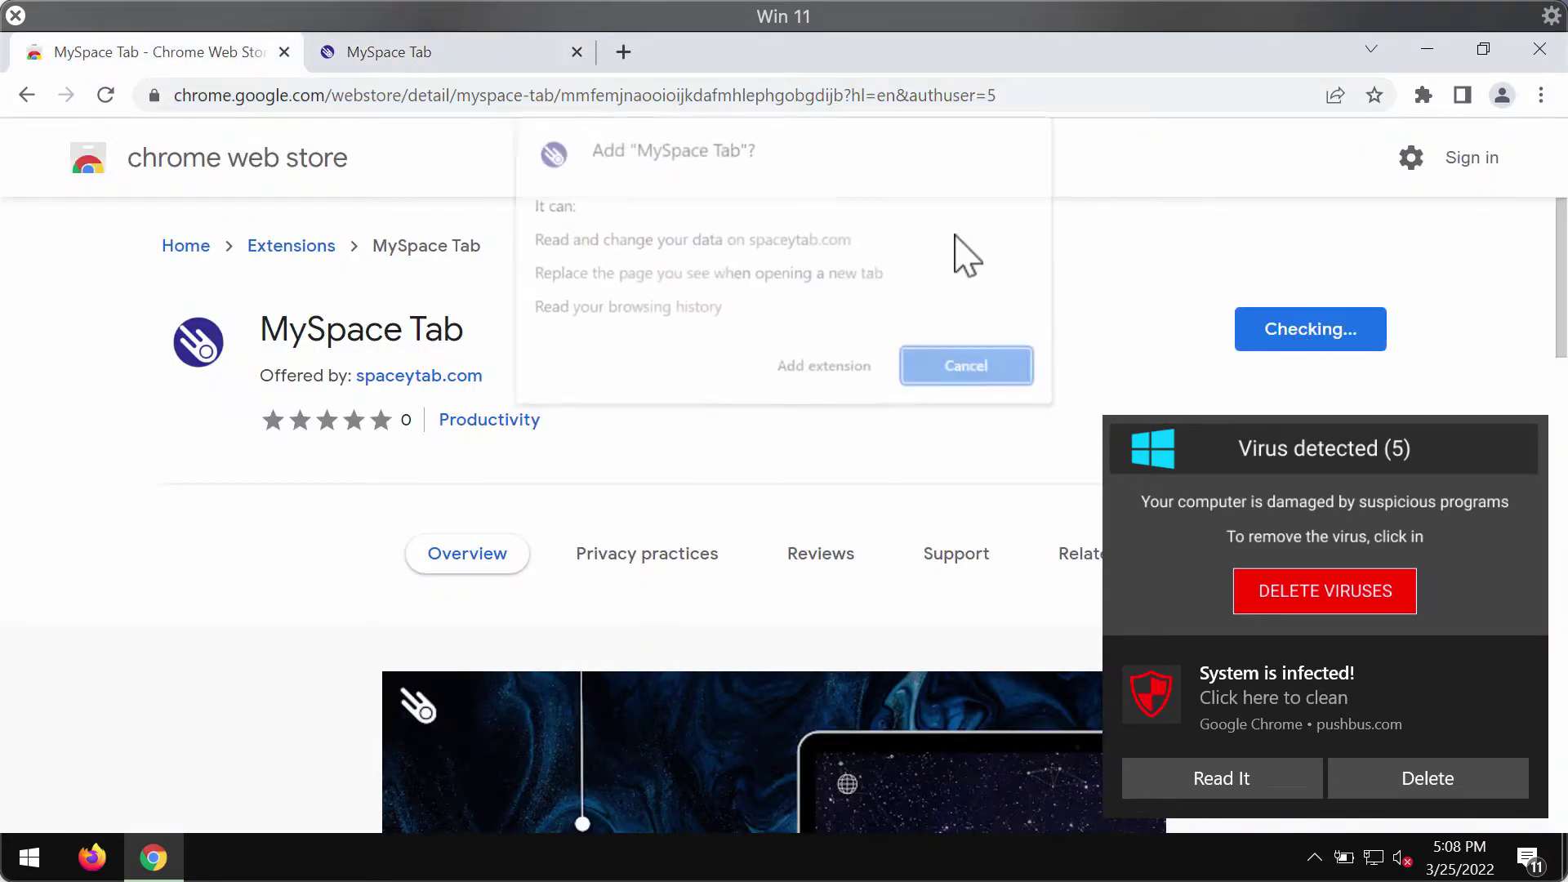
pyautogui.click(825, 380)
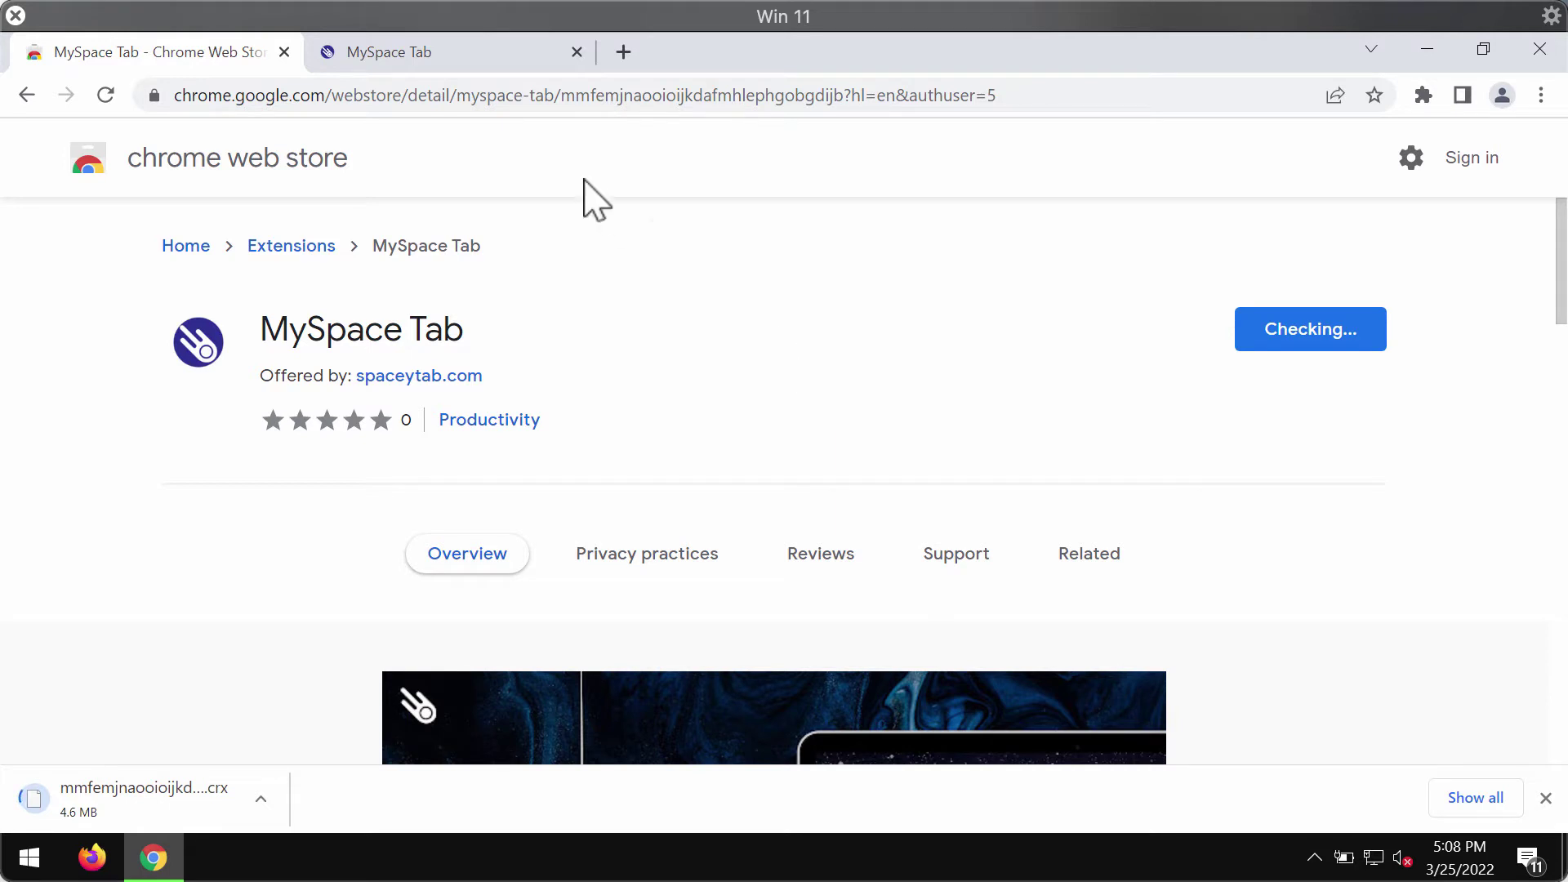
pyautogui.click(626, 52)
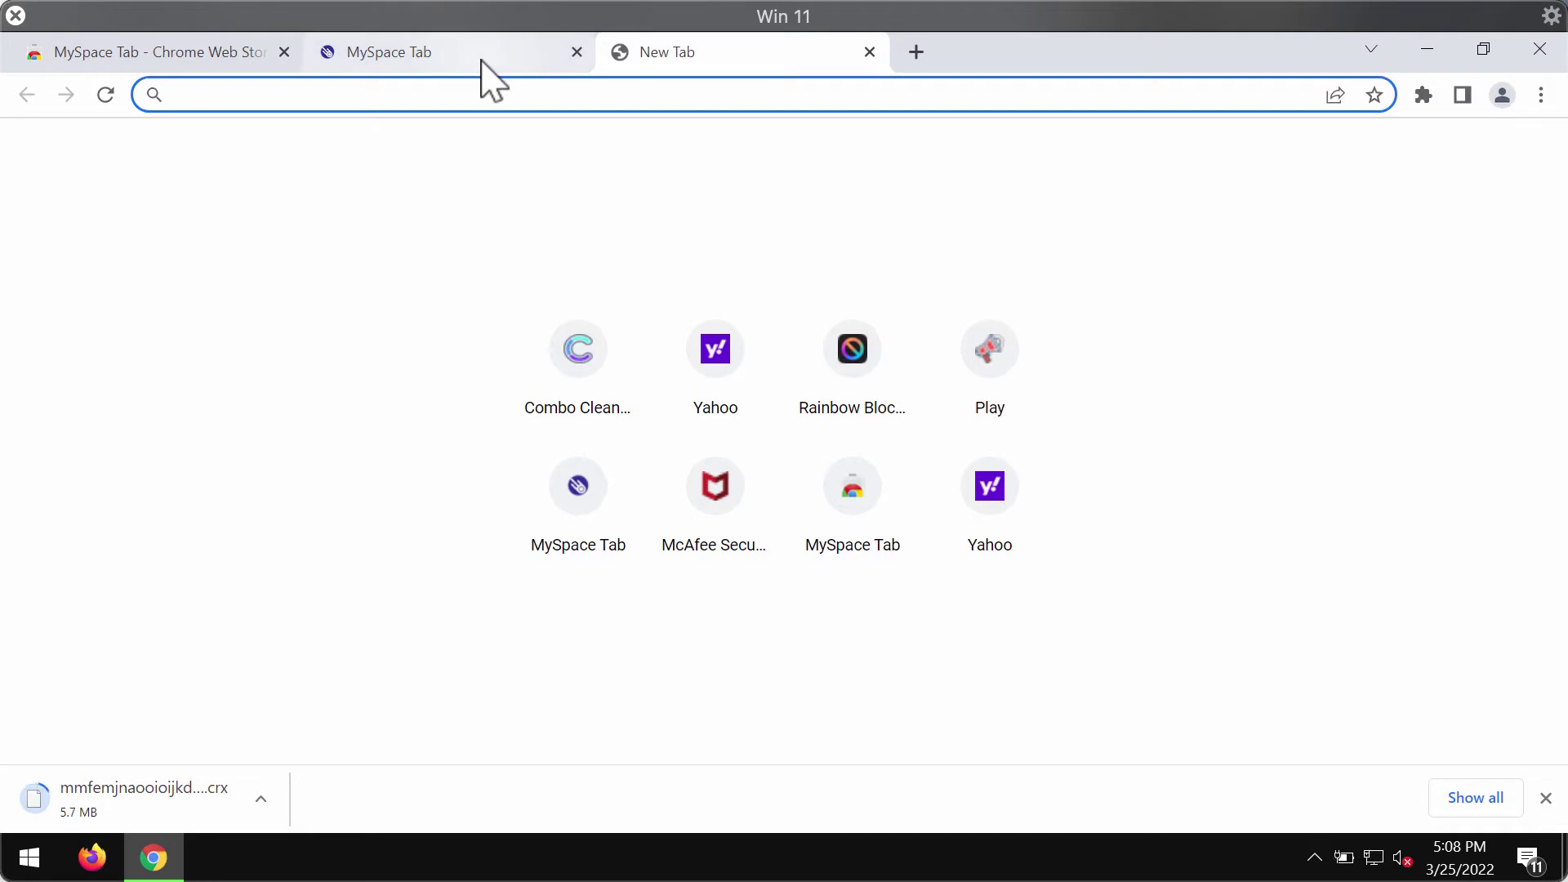
pyautogui.click(193, 59)
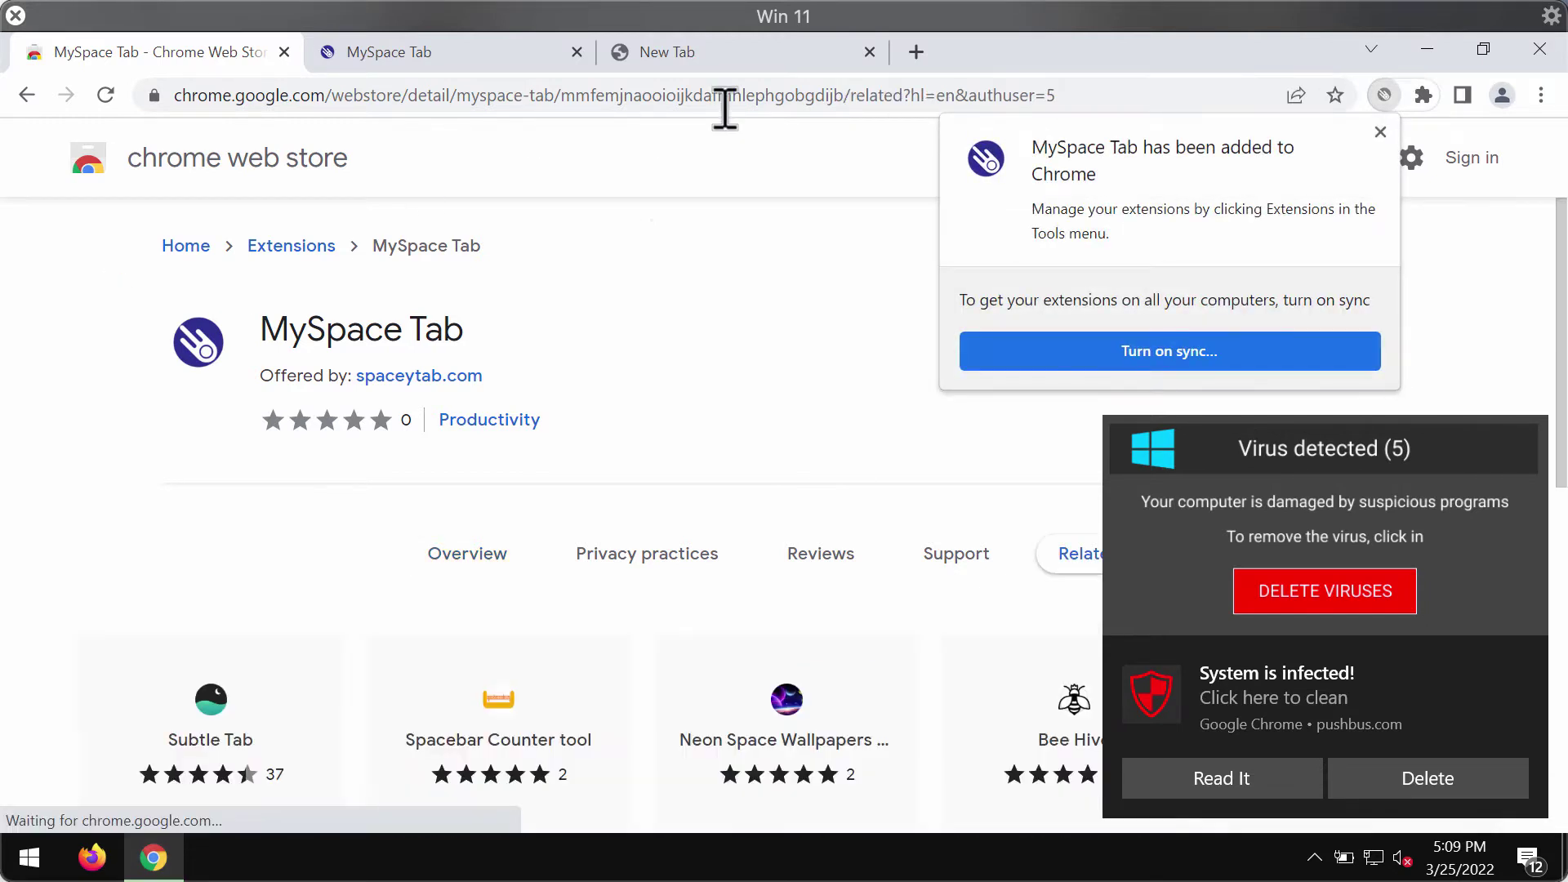
# Keep the MySpace Tab new-tab page, open more new tabs, search 'car', and close the results
pyautogui.click(922, 51)
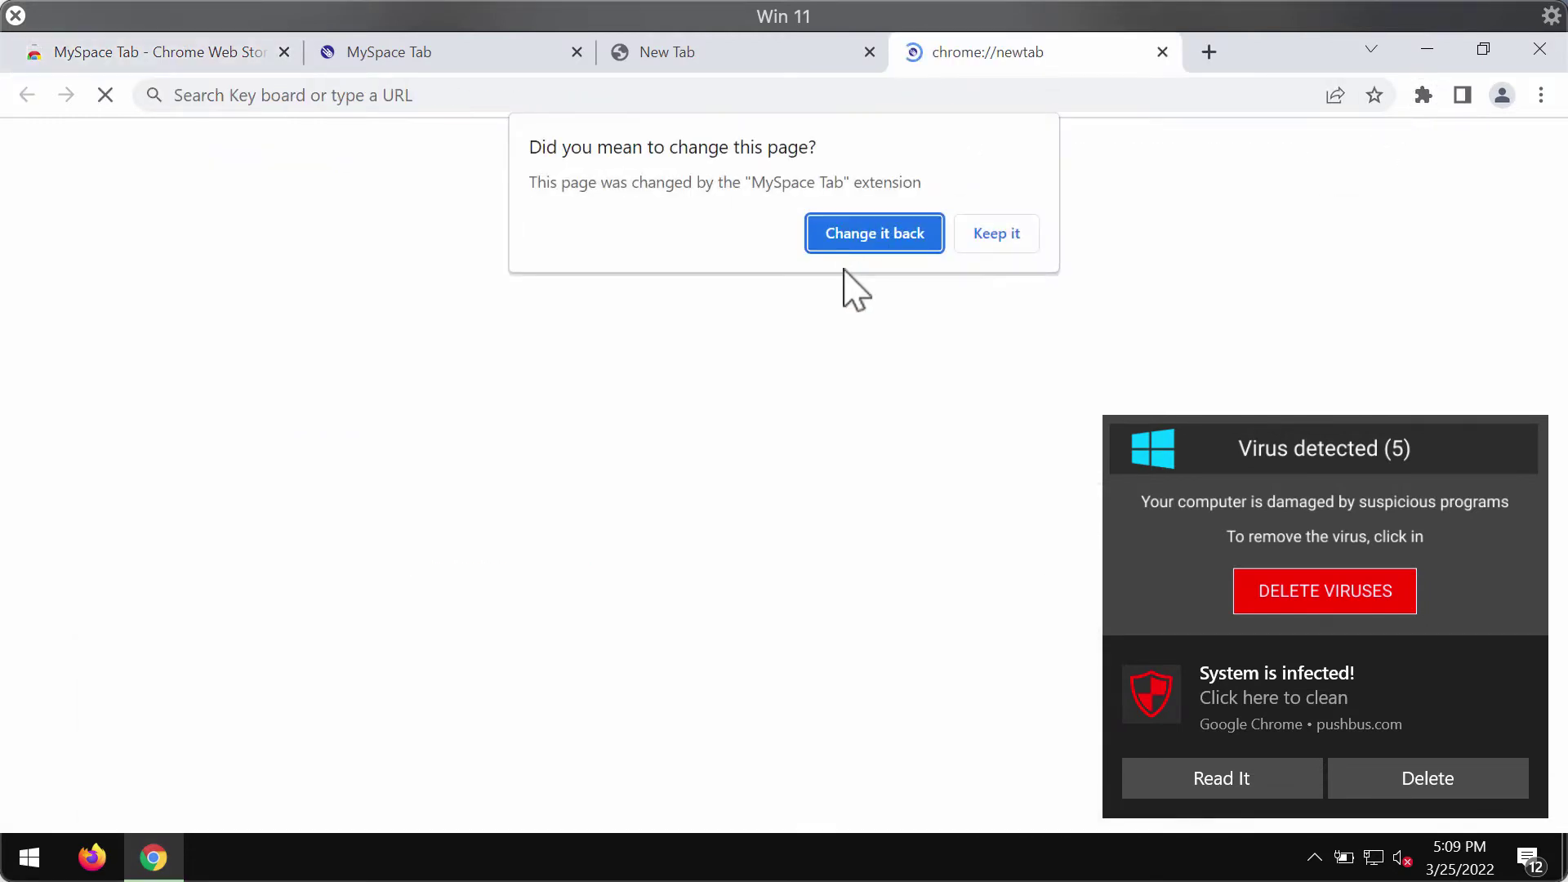
pyautogui.click(998, 262)
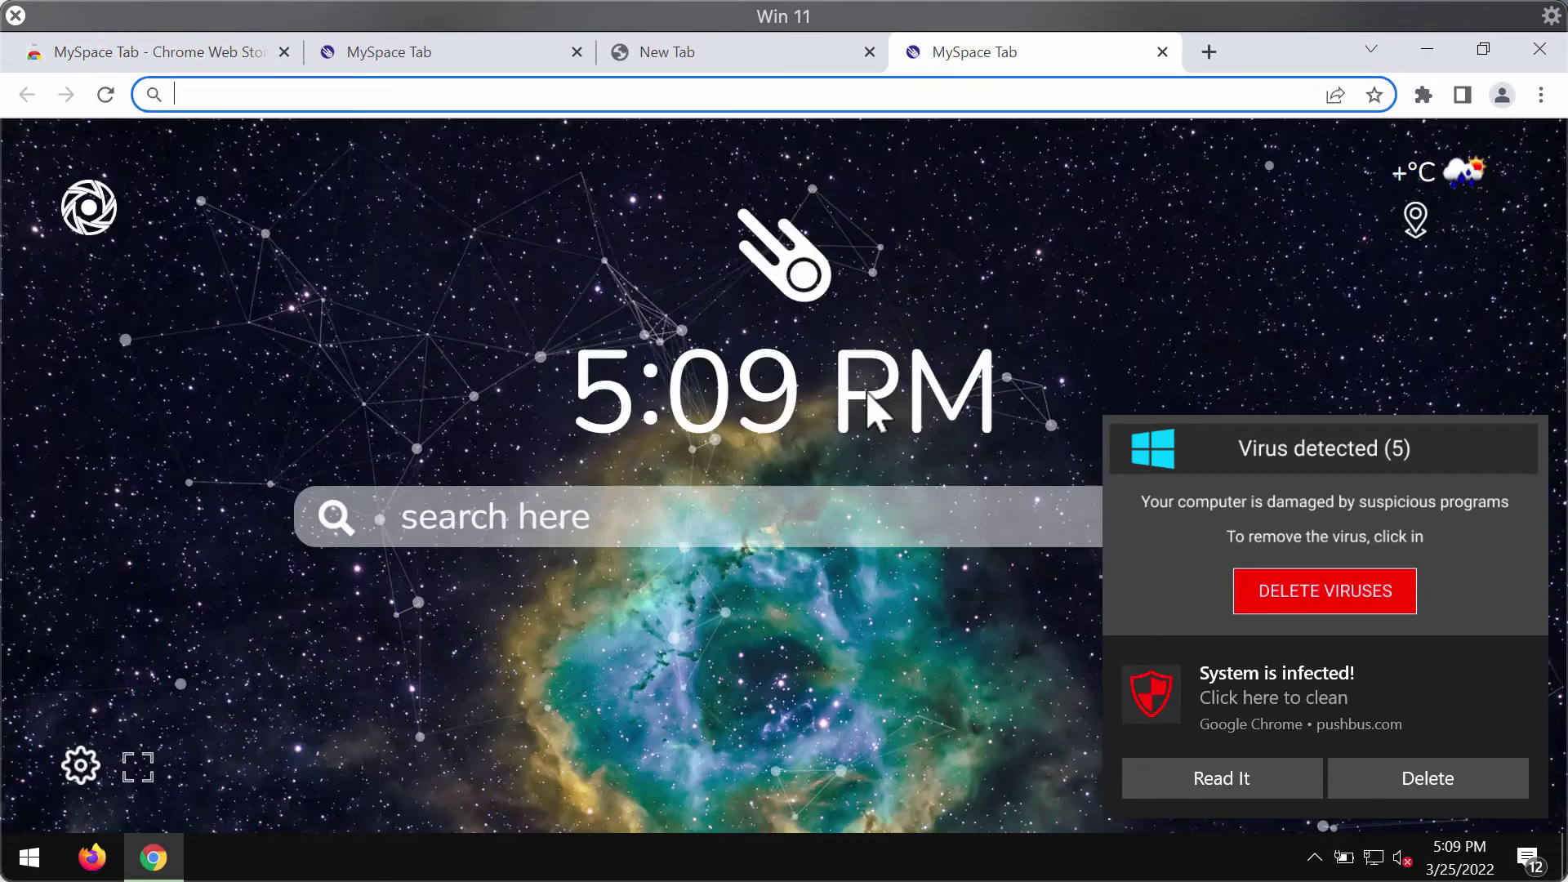
pyautogui.click(1209, 51)
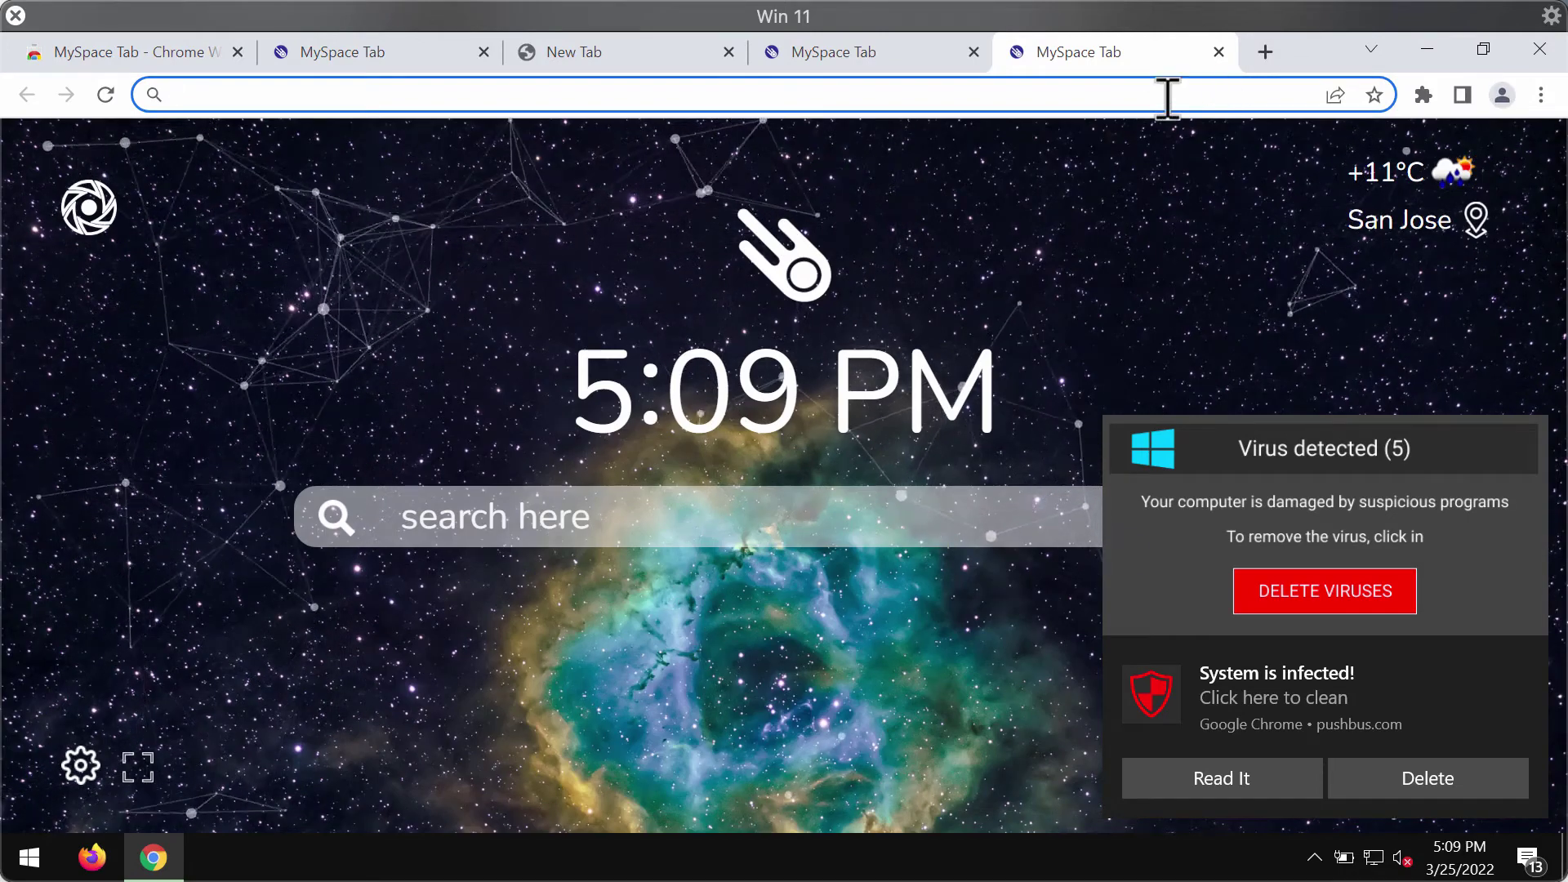
pyautogui.click(1265, 54)
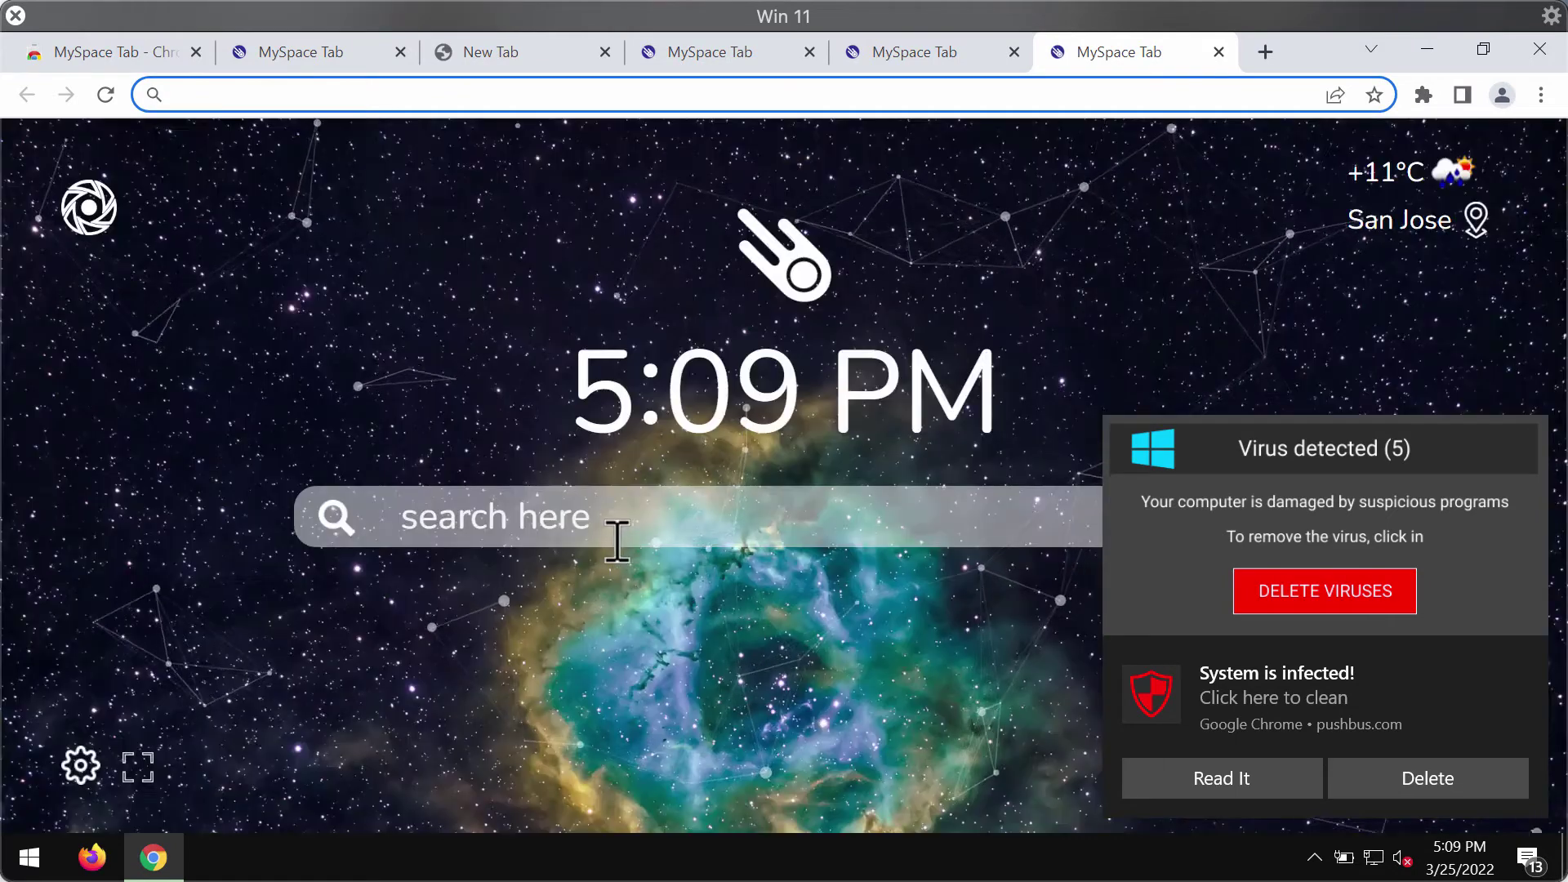
pyautogui.write('car')
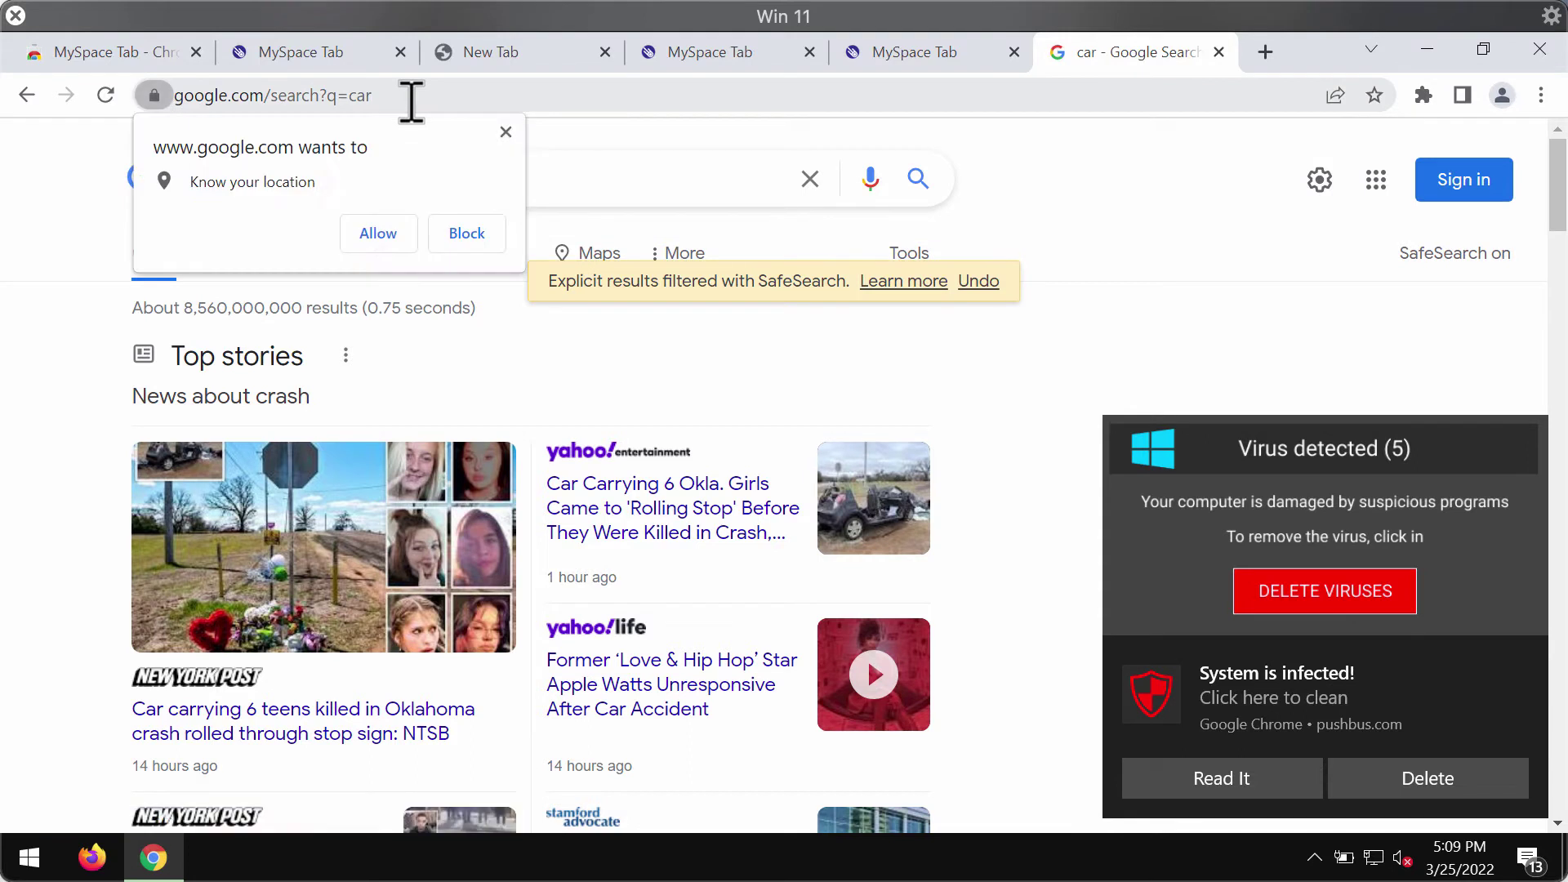
pyautogui.click(1218, 53)
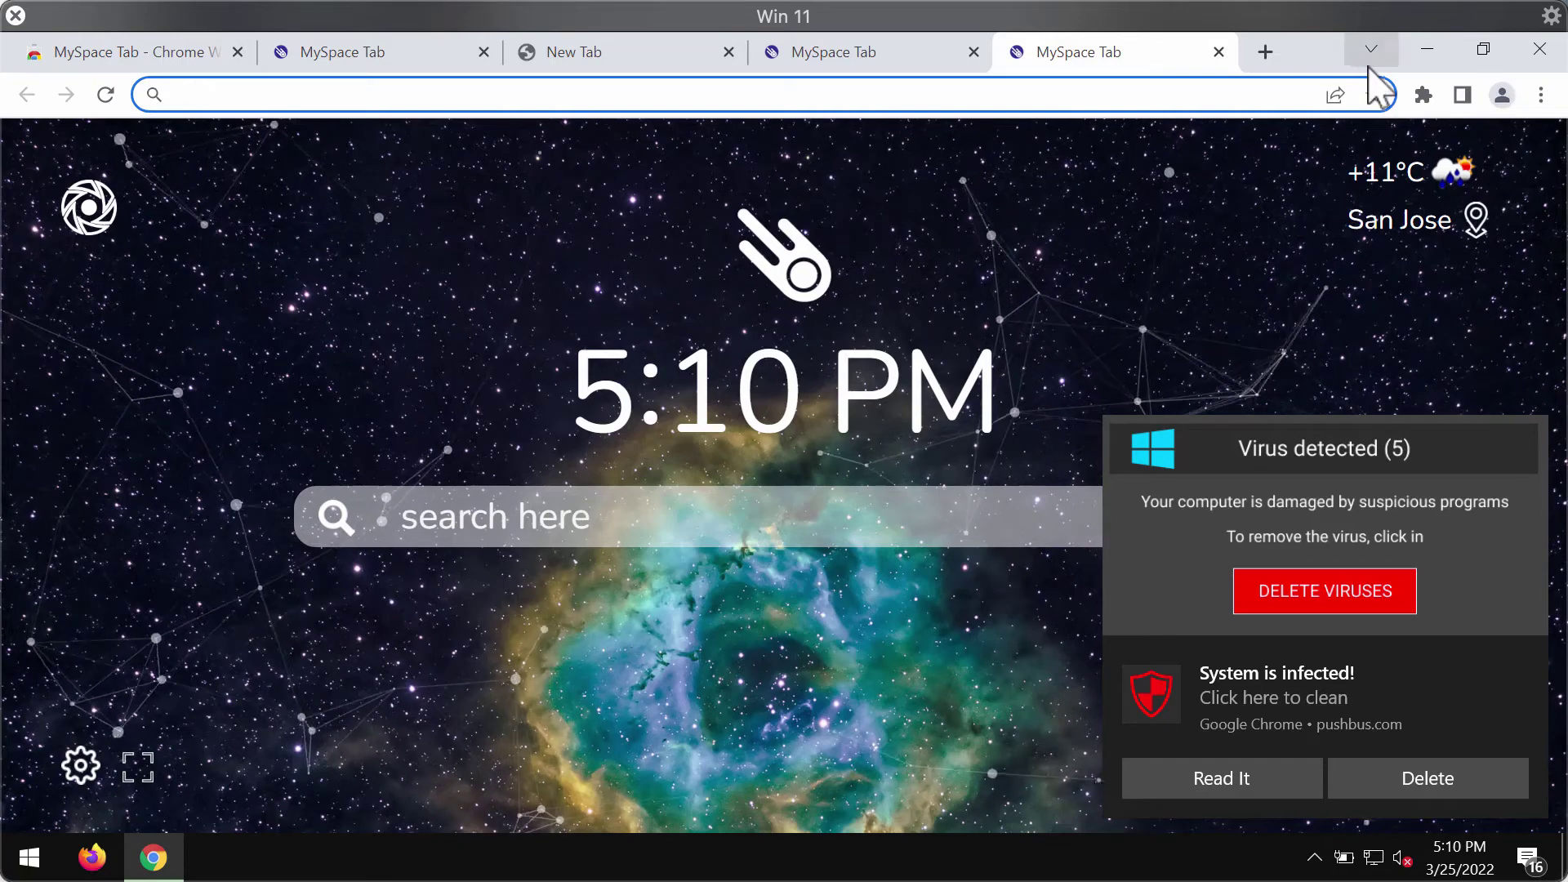
# Shrink the Chrome window to show the desktop and open Extensions via ⋮ > More tools
pyautogui.moveTo(1312, 70); pyautogui.dragTo(885, 76)
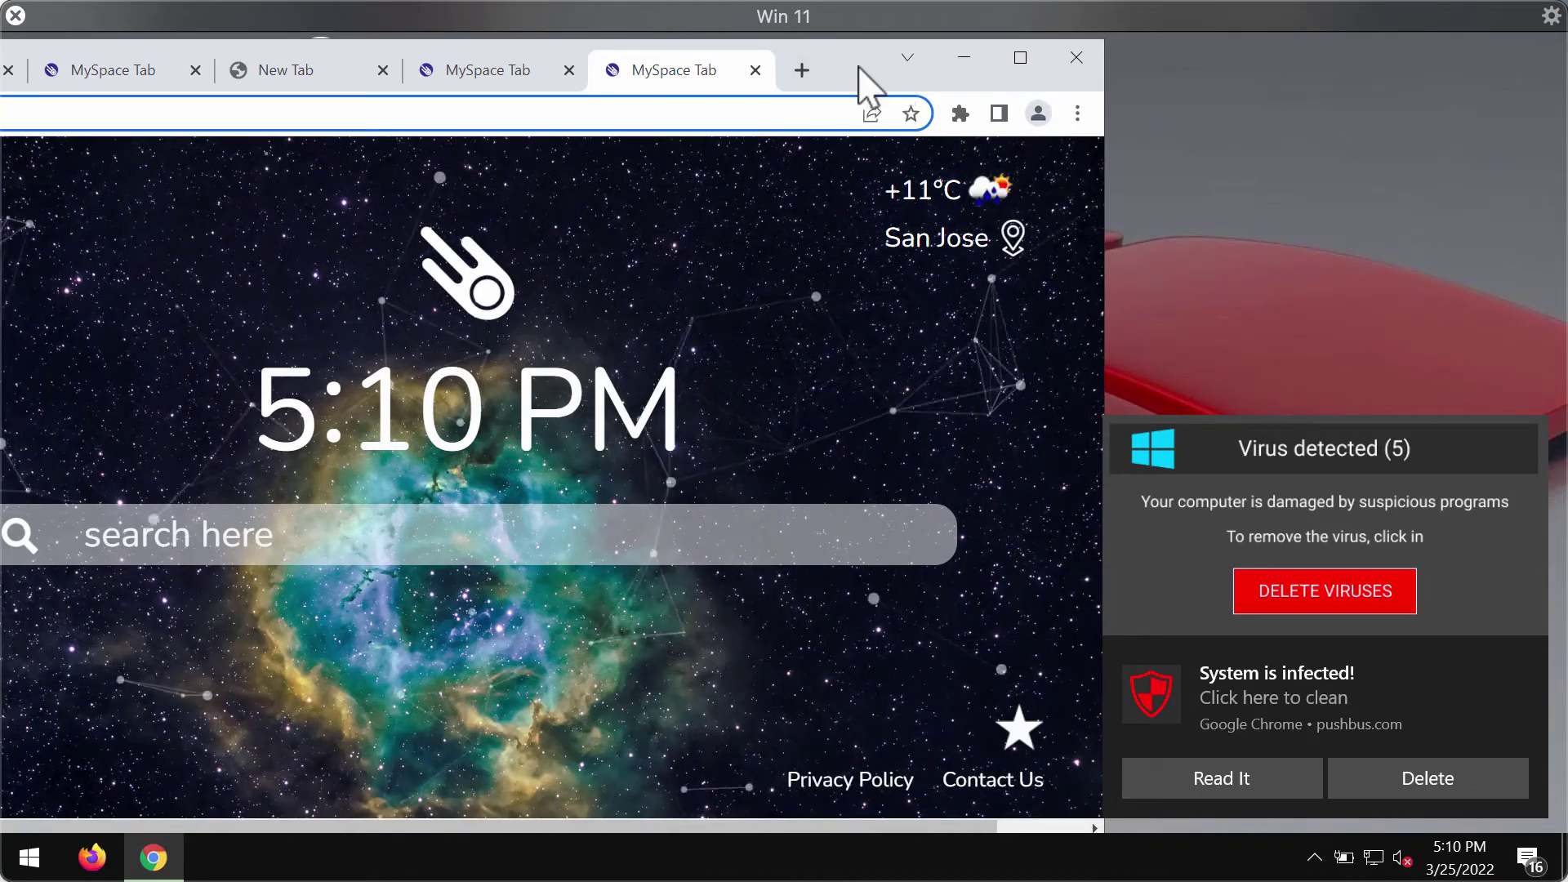
pyautogui.moveTo(840, 76); pyautogui.dragTo(926, 77)
pyautogui.click(1171, 118)
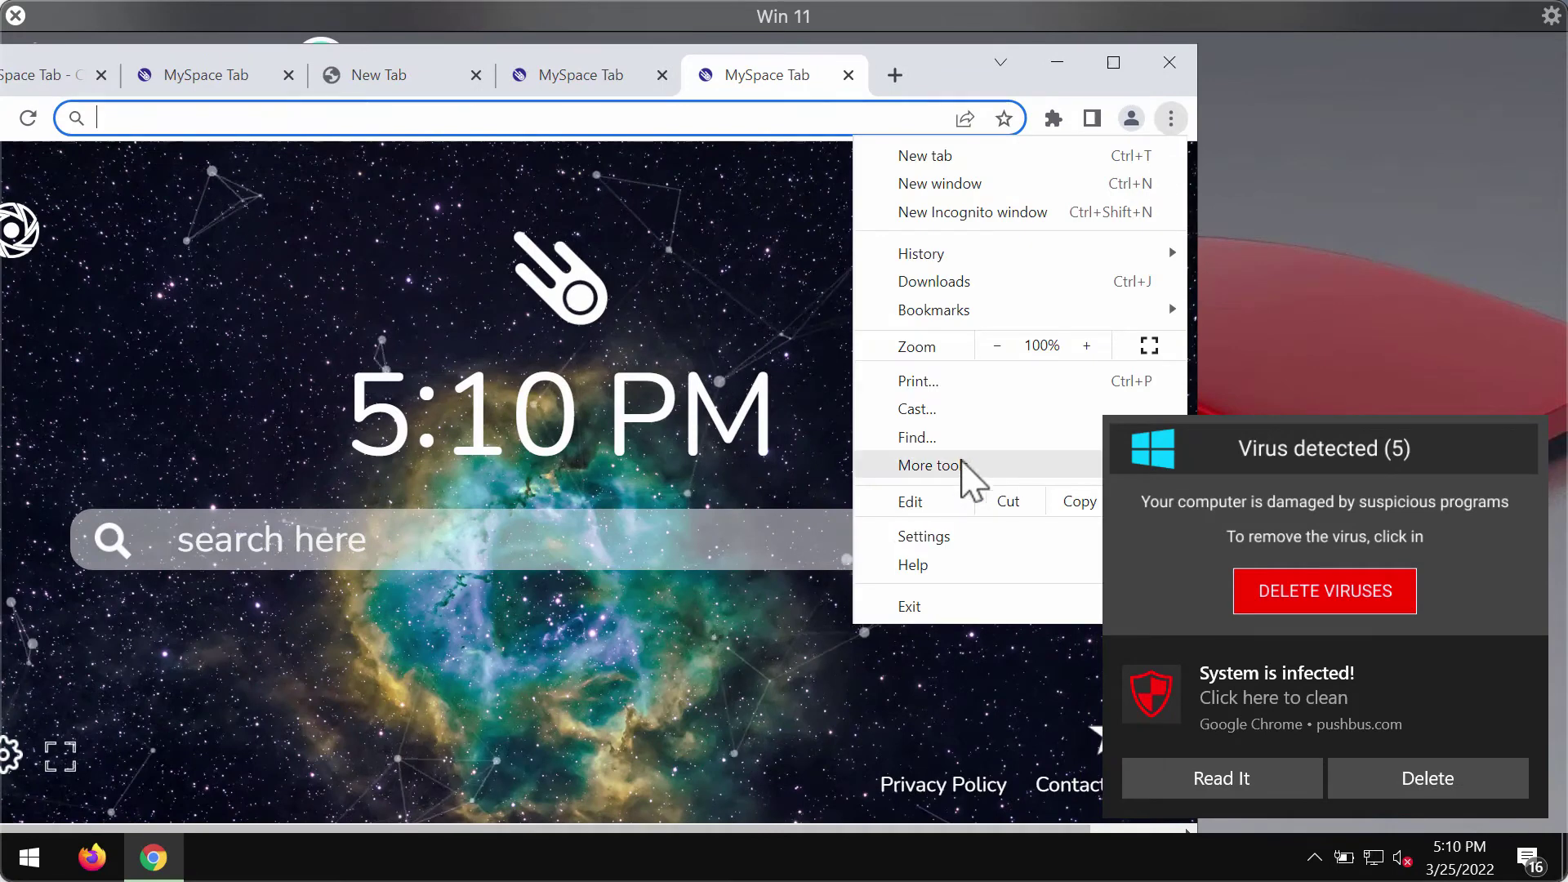
pyautogui.moveTo(947, 93); pyautogui.dragTo(746, 89)
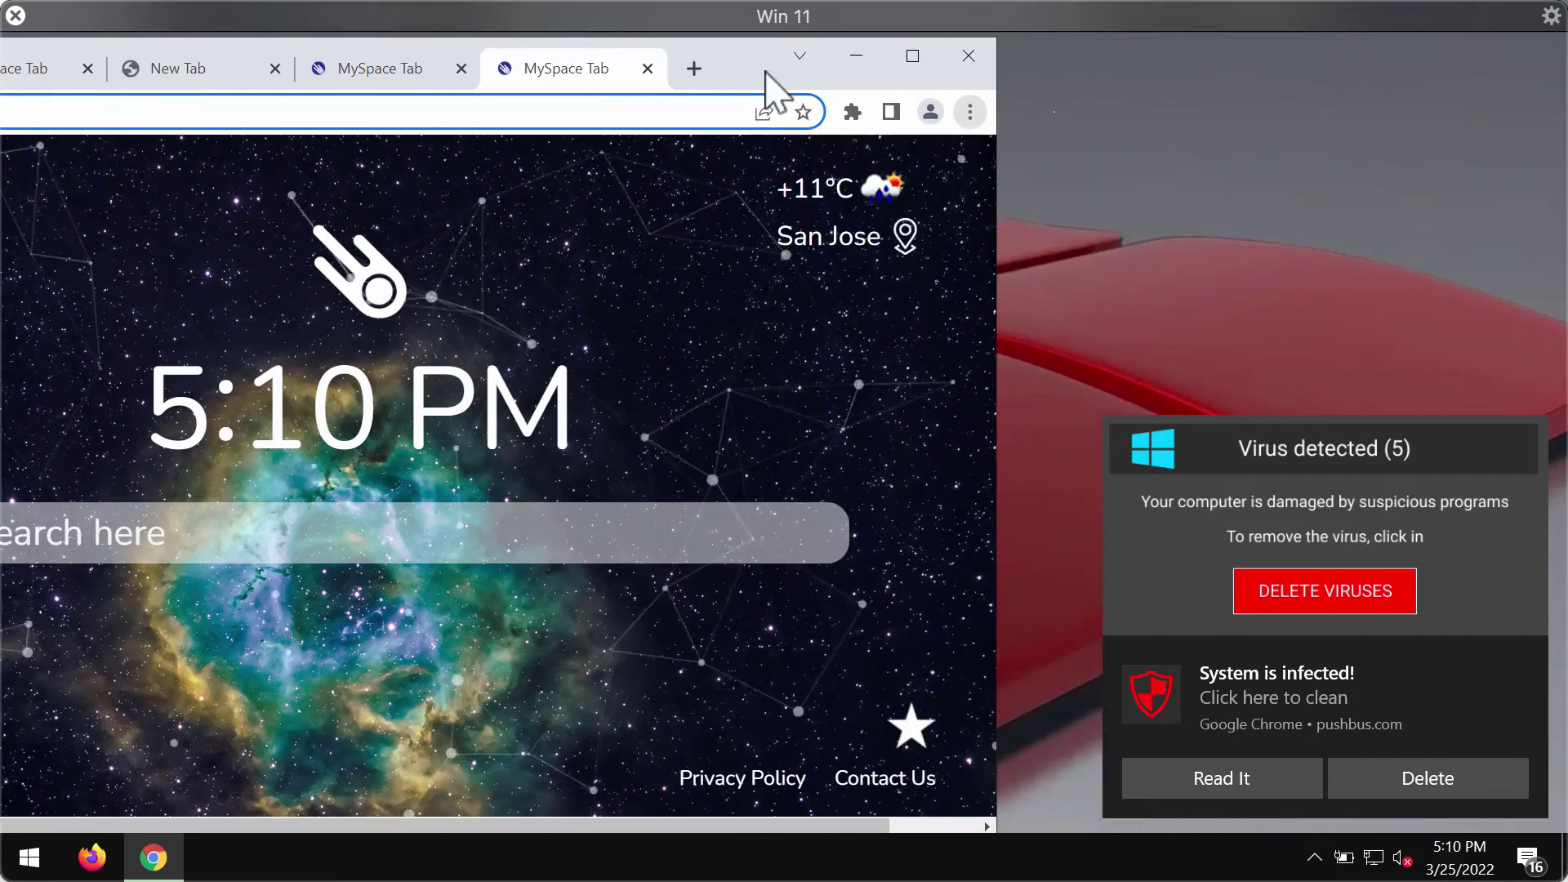
pyautogui.click(969, 108)
pyautogui.moveTo(878, 466)
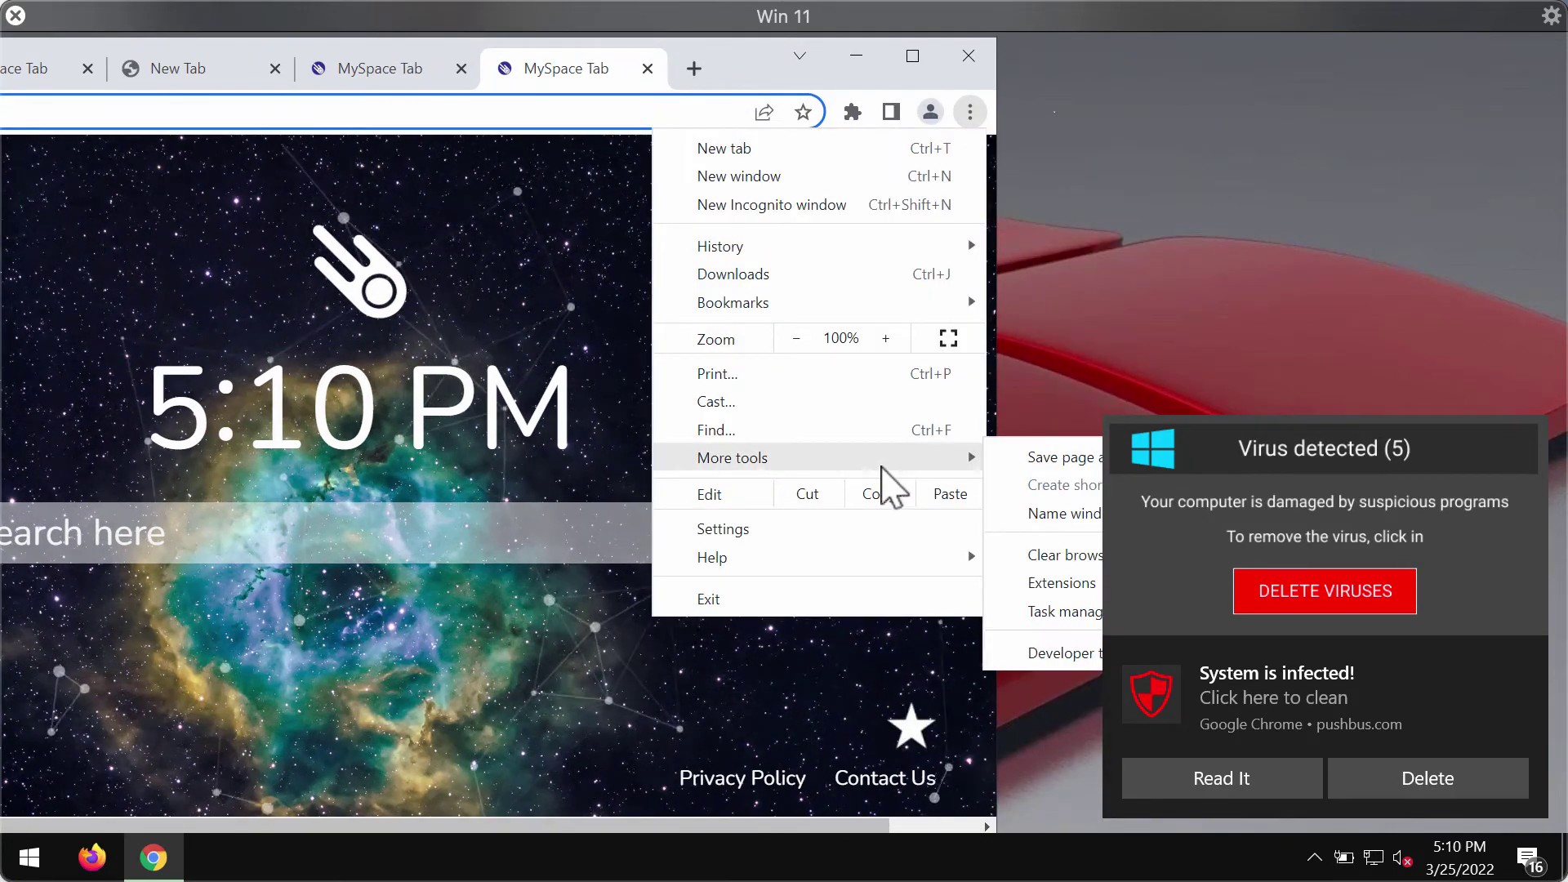
pyautogui.click(1025, 582)
pyautogui.moveTo(761, 49); pyautogui.dragTo(1099, 62)
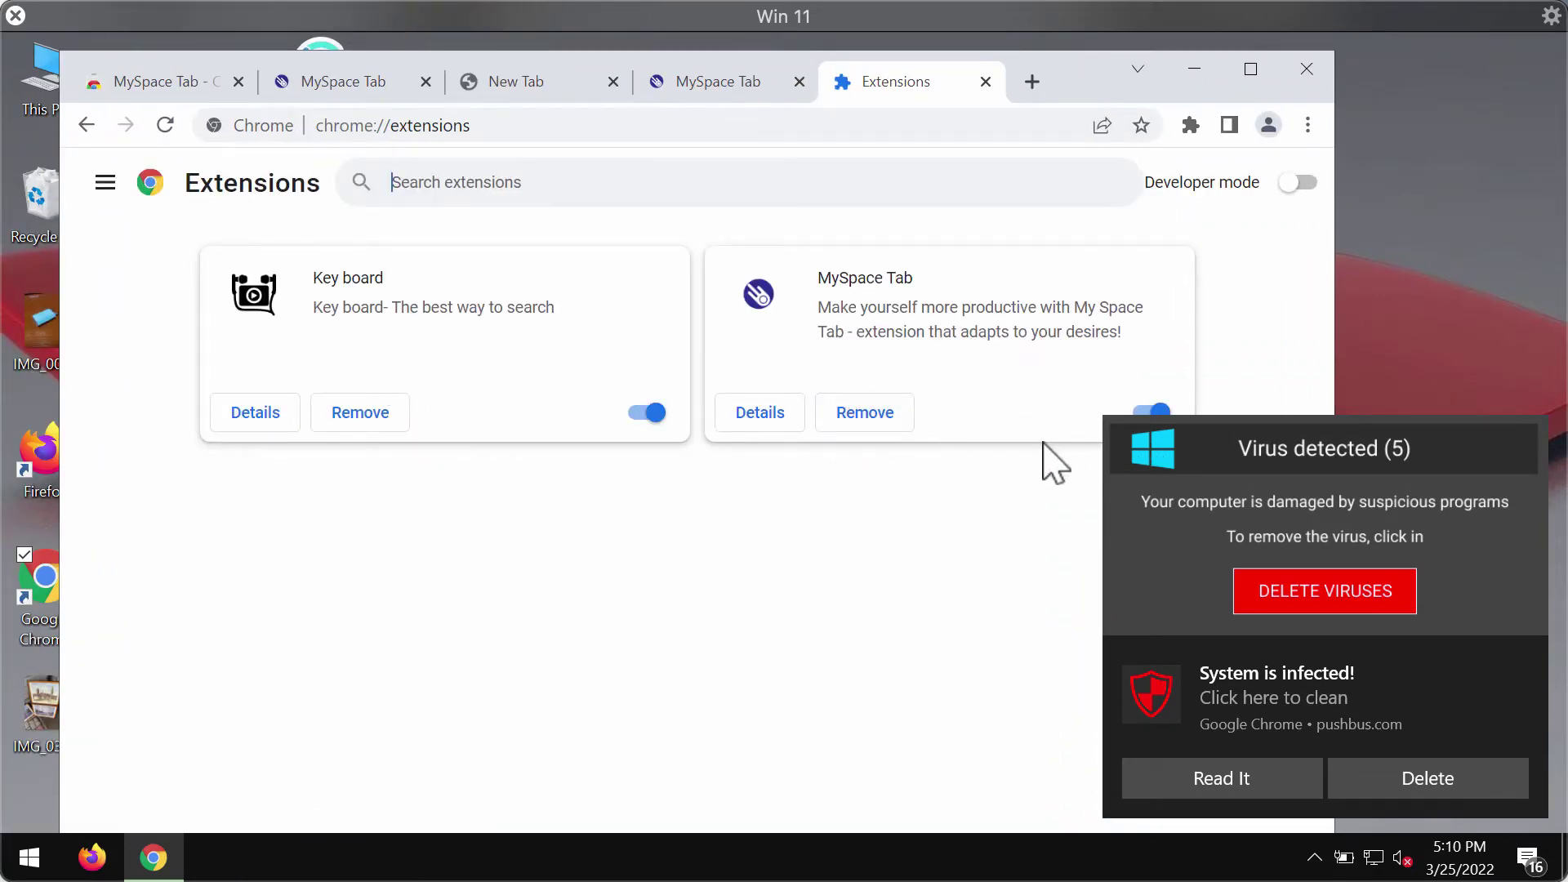
# Remove MySpace Tab, then disable and remove the Key board extension
pyautogui.click(888, 420)
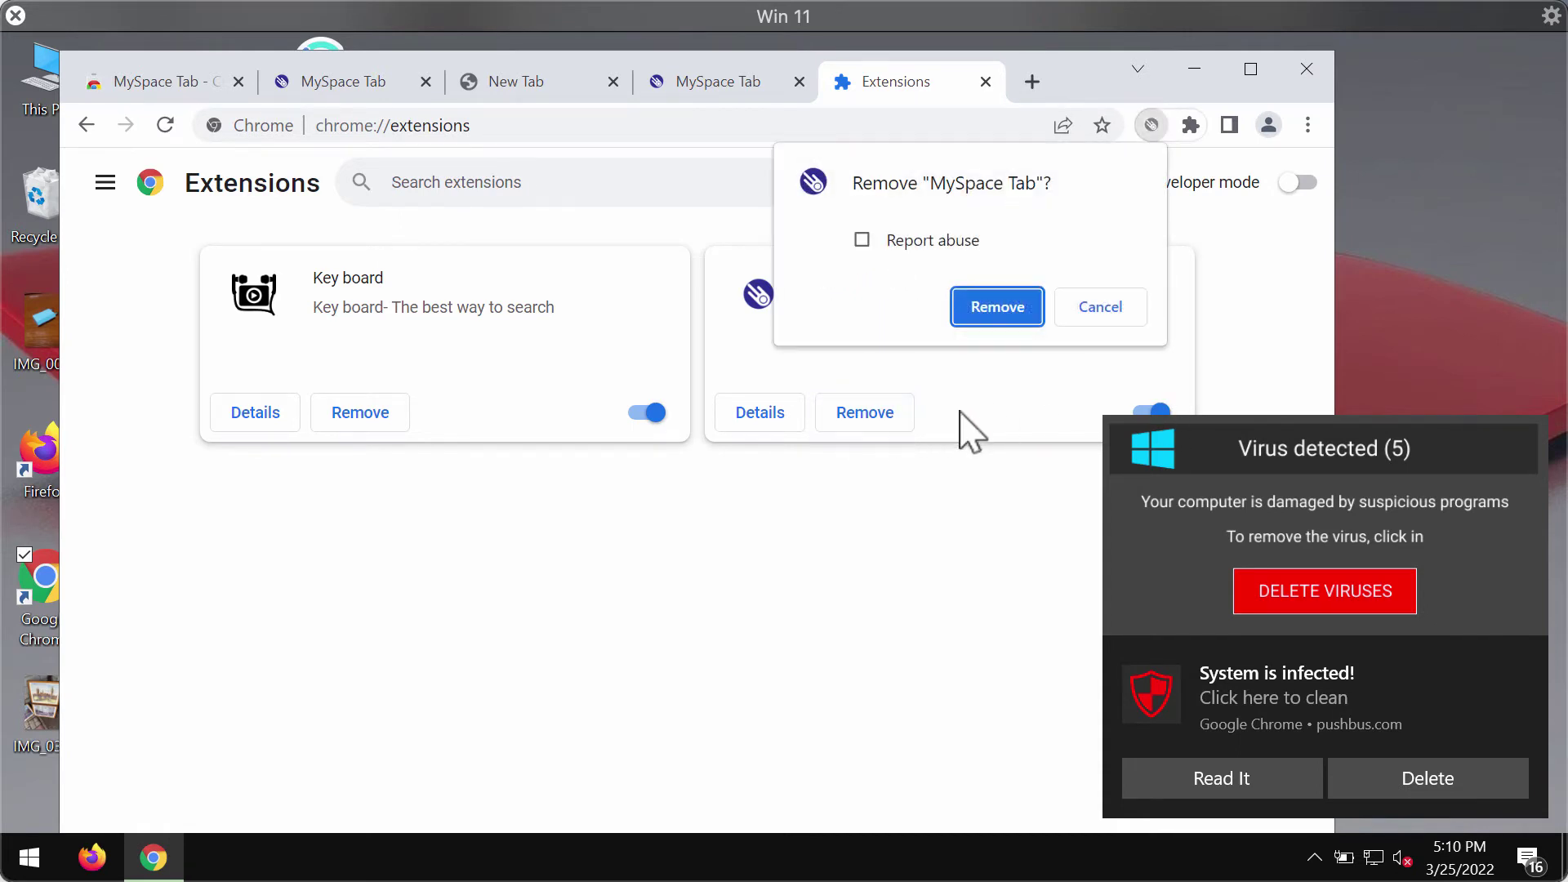
pyautogui.click(995, 307)
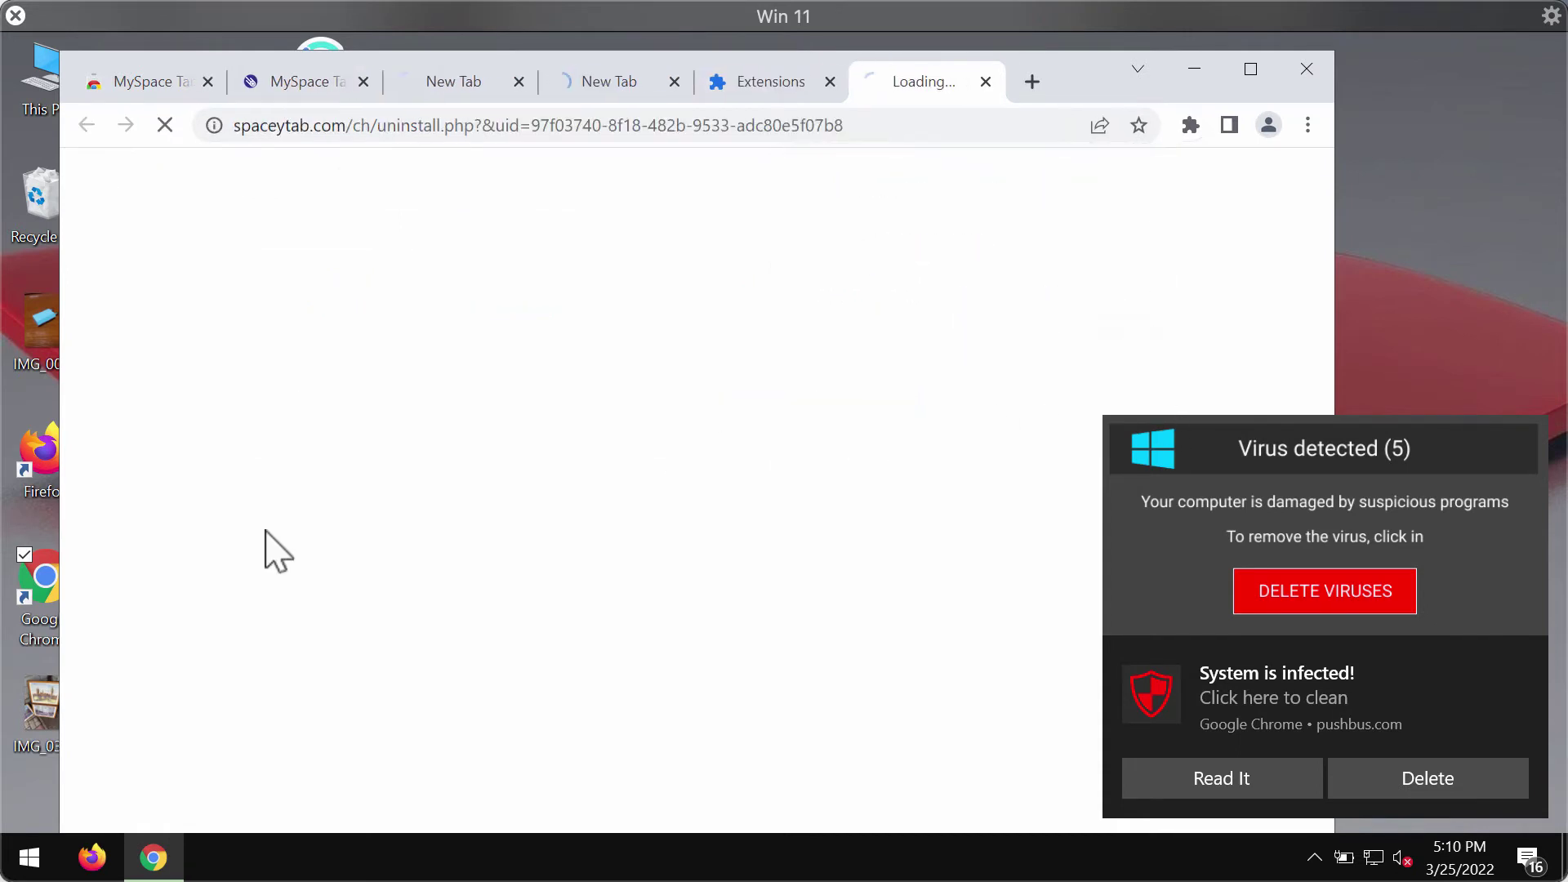
pyautogui.click(768, 97)
pyautogui.click(649, 416)
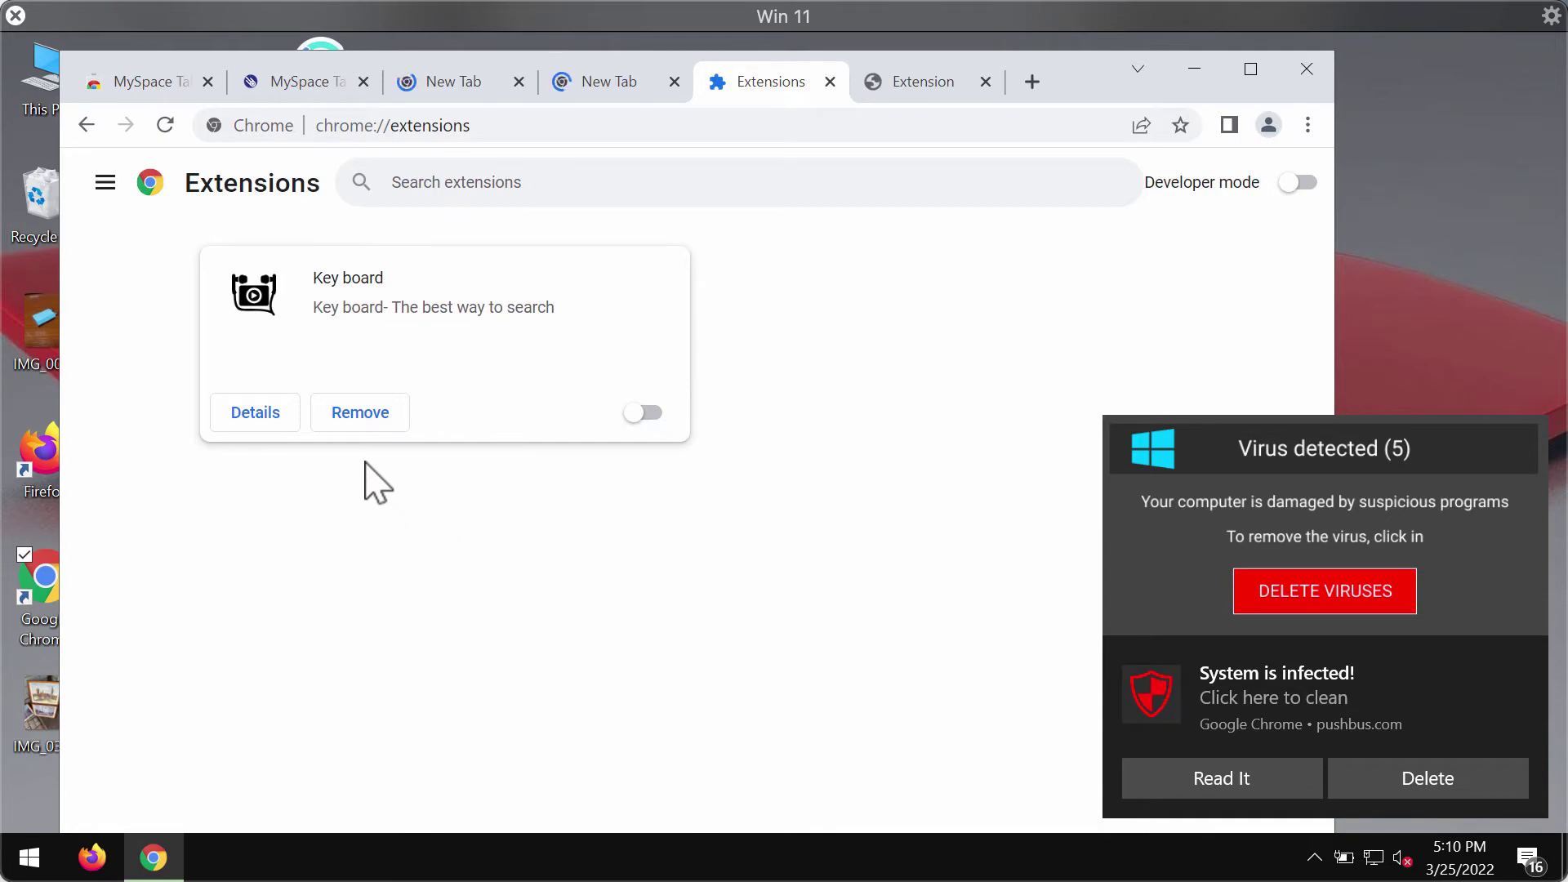
pyautogui.click(359, 412)
pyautogui.click(780, 308)
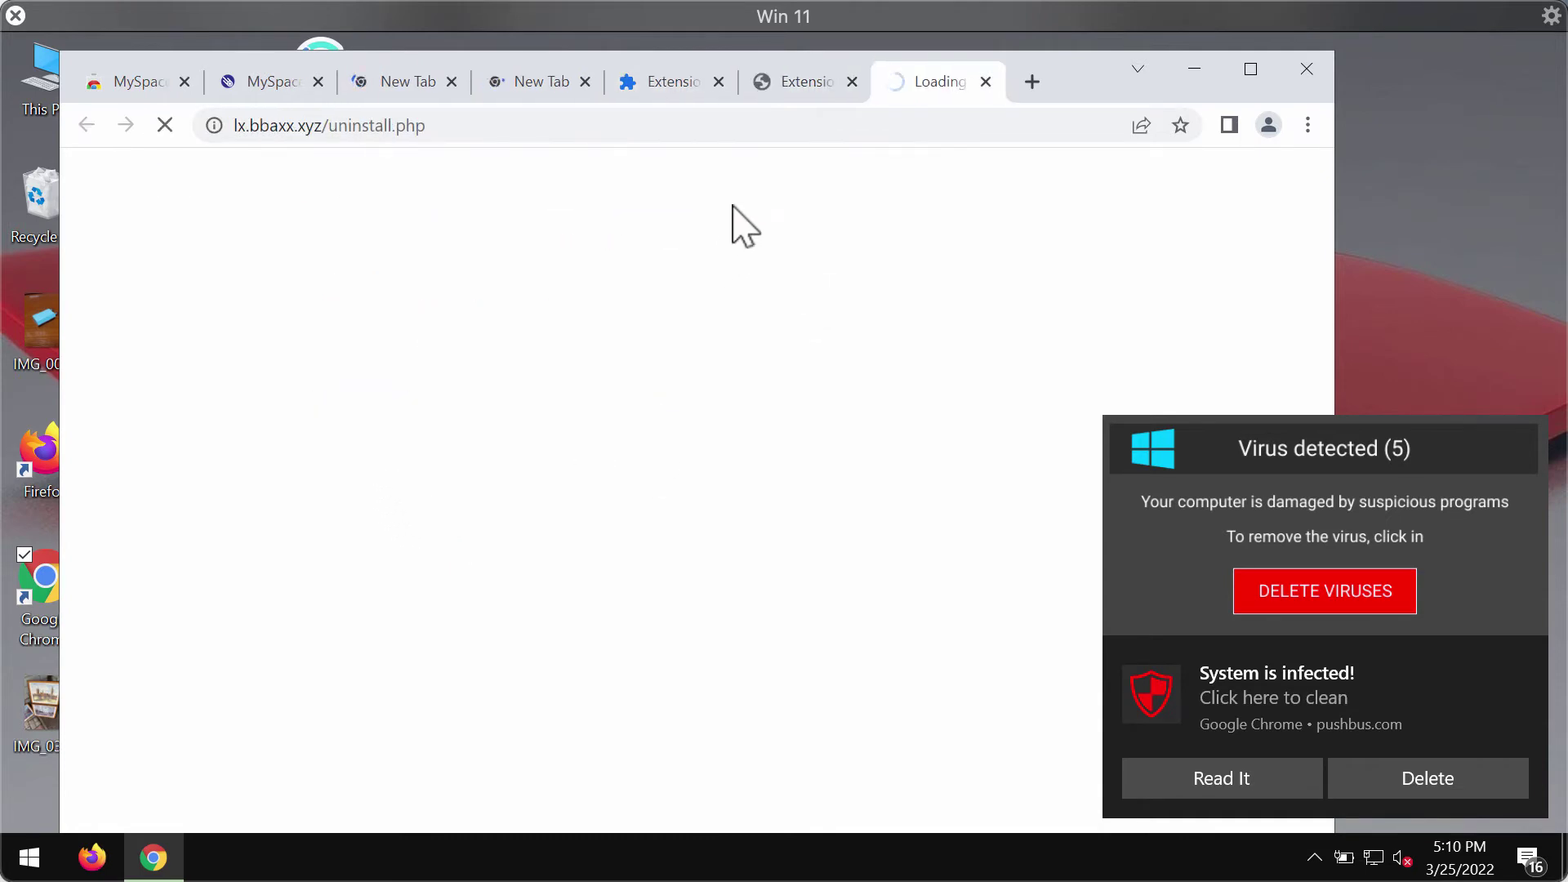
# Close the two Extensions tabs and the uninstall page
pyautogui.click(719, 82)
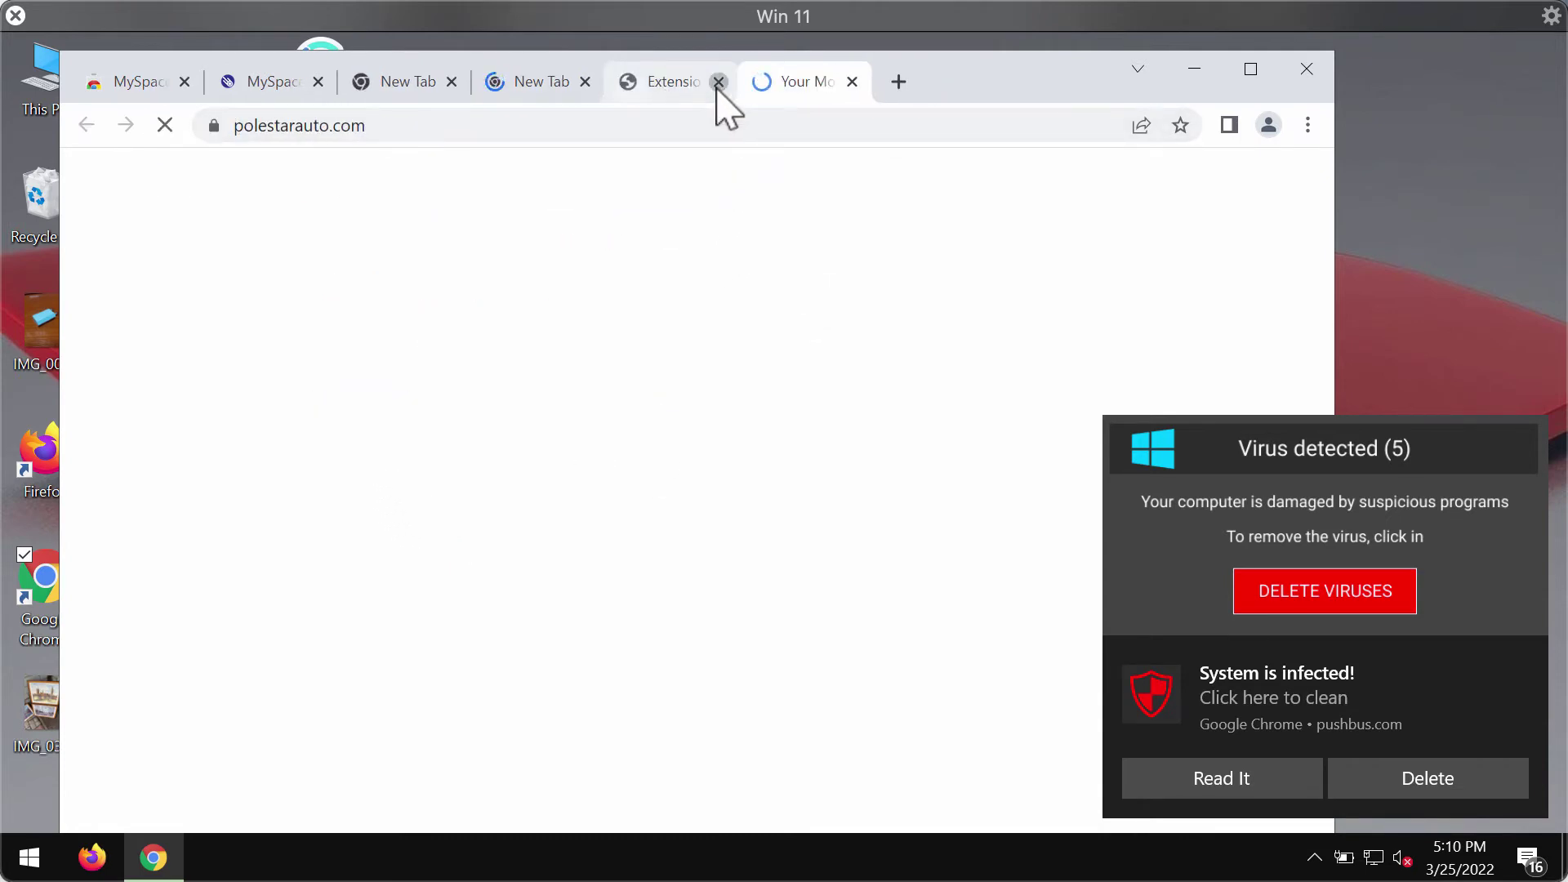
pyautogui.click(719, 82)
pyautogui.click(719, 82)
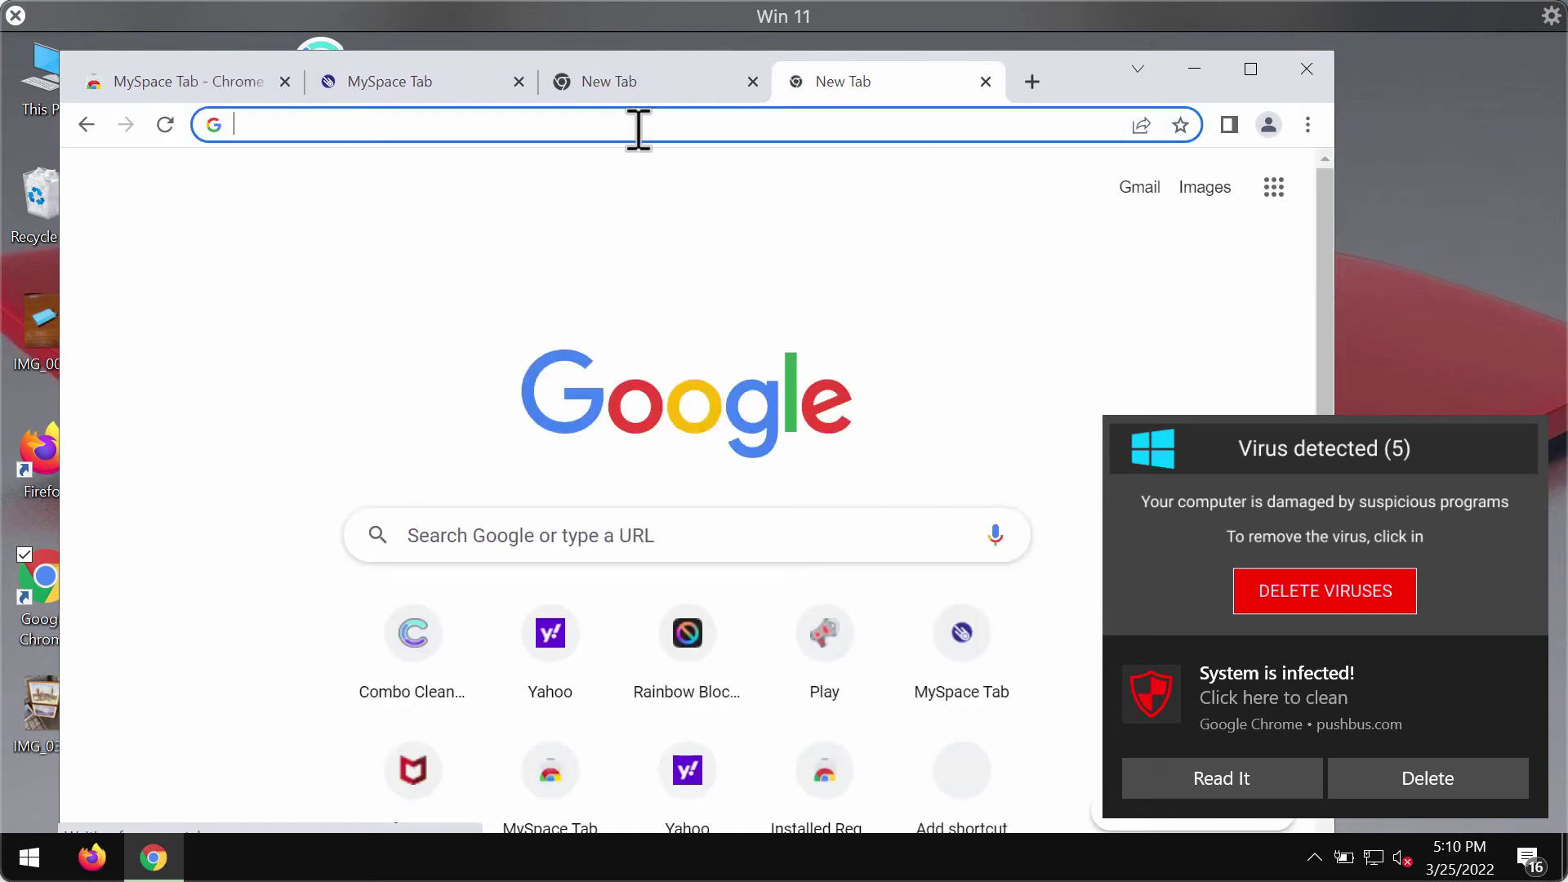
# Load combocleaner.com from the address bar and close the spare New Tab
pyautogui.write('c')
pyautogui.press('Return')
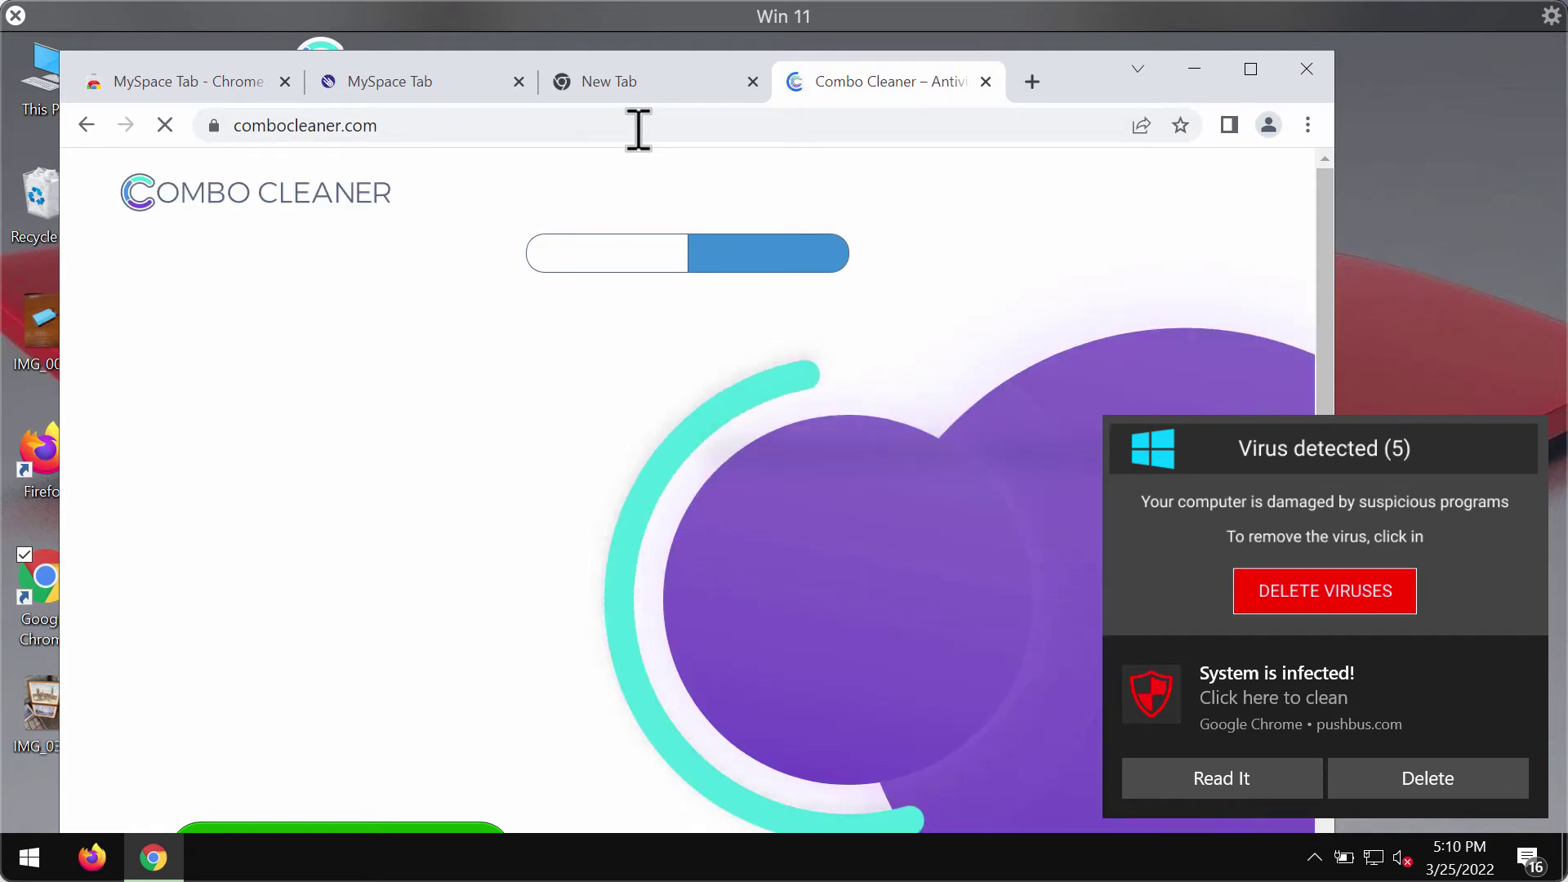
pyautogui.click(751, 81)
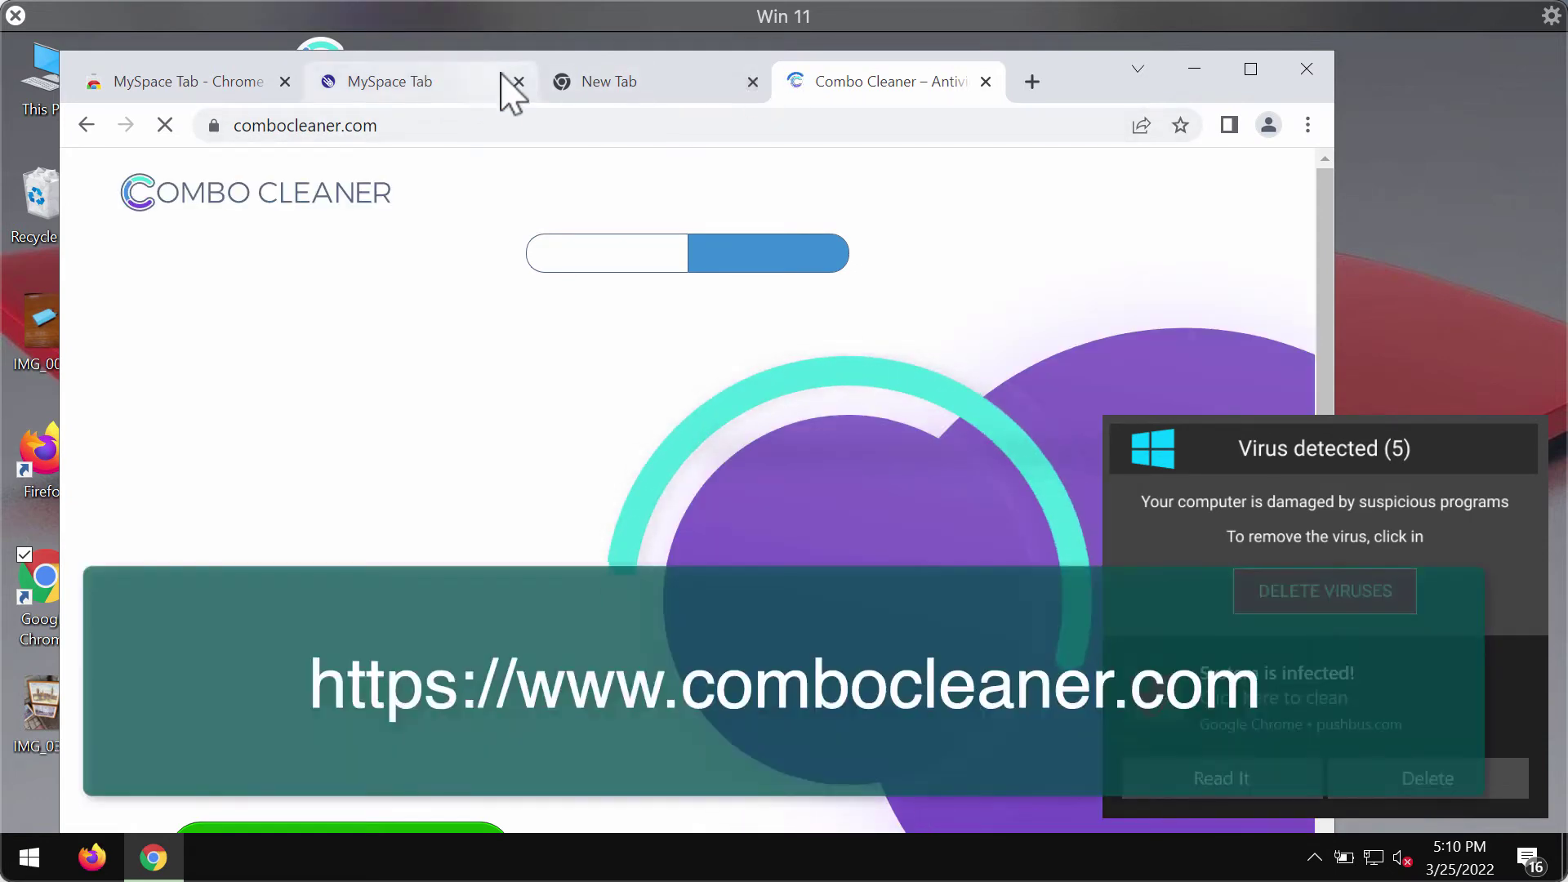
# Maximize Chrome, then minimize it and select the Combo Cleaner desktop shortcut
pyautogui.click(1247, 70)
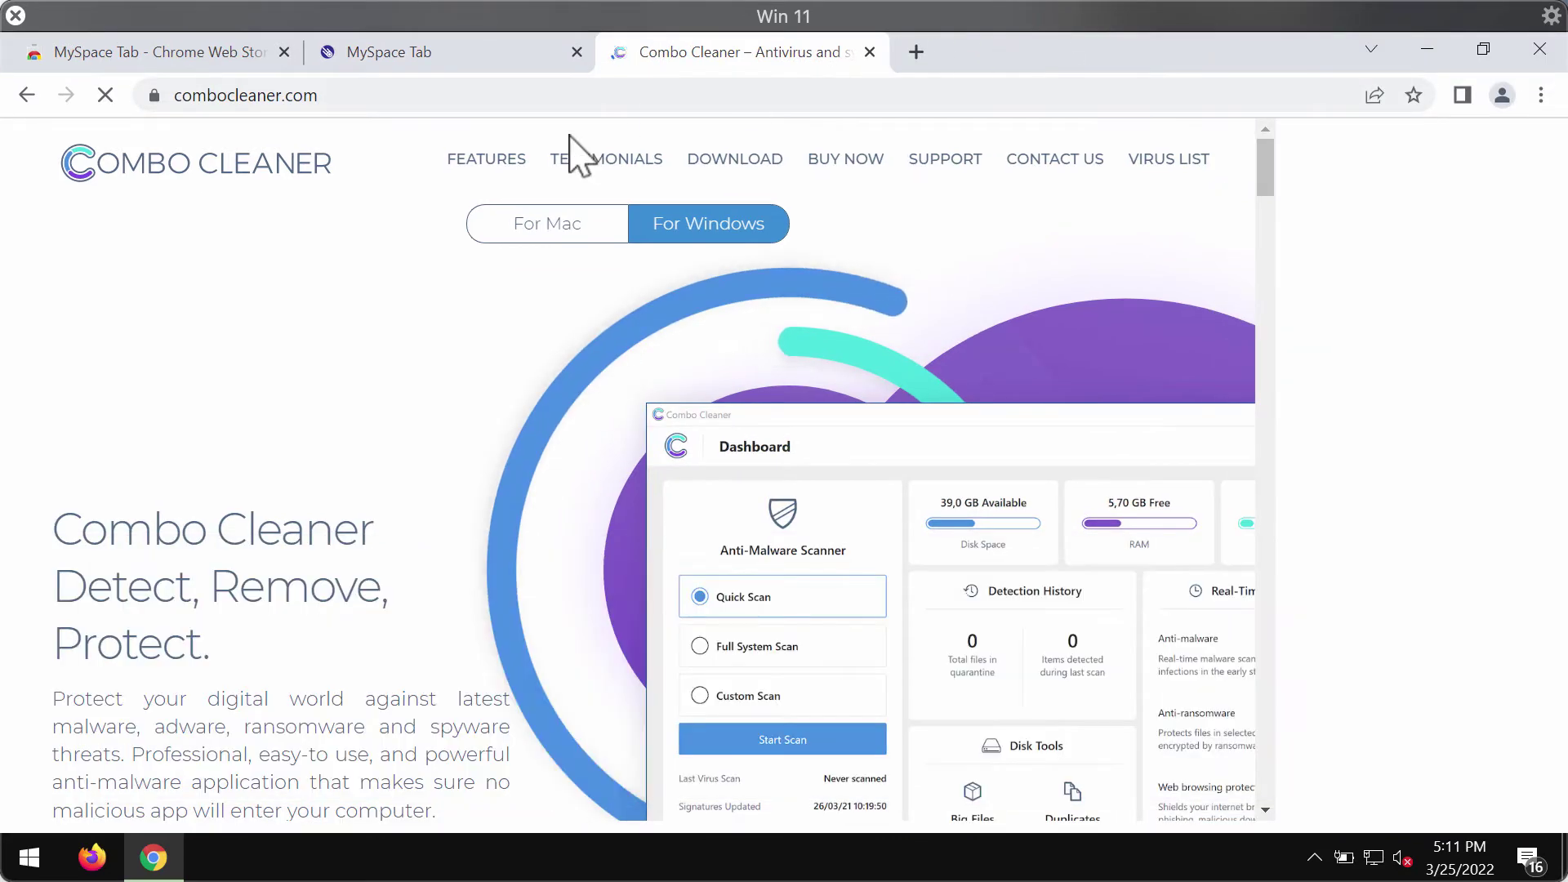
pyautogui.click(497, 96)
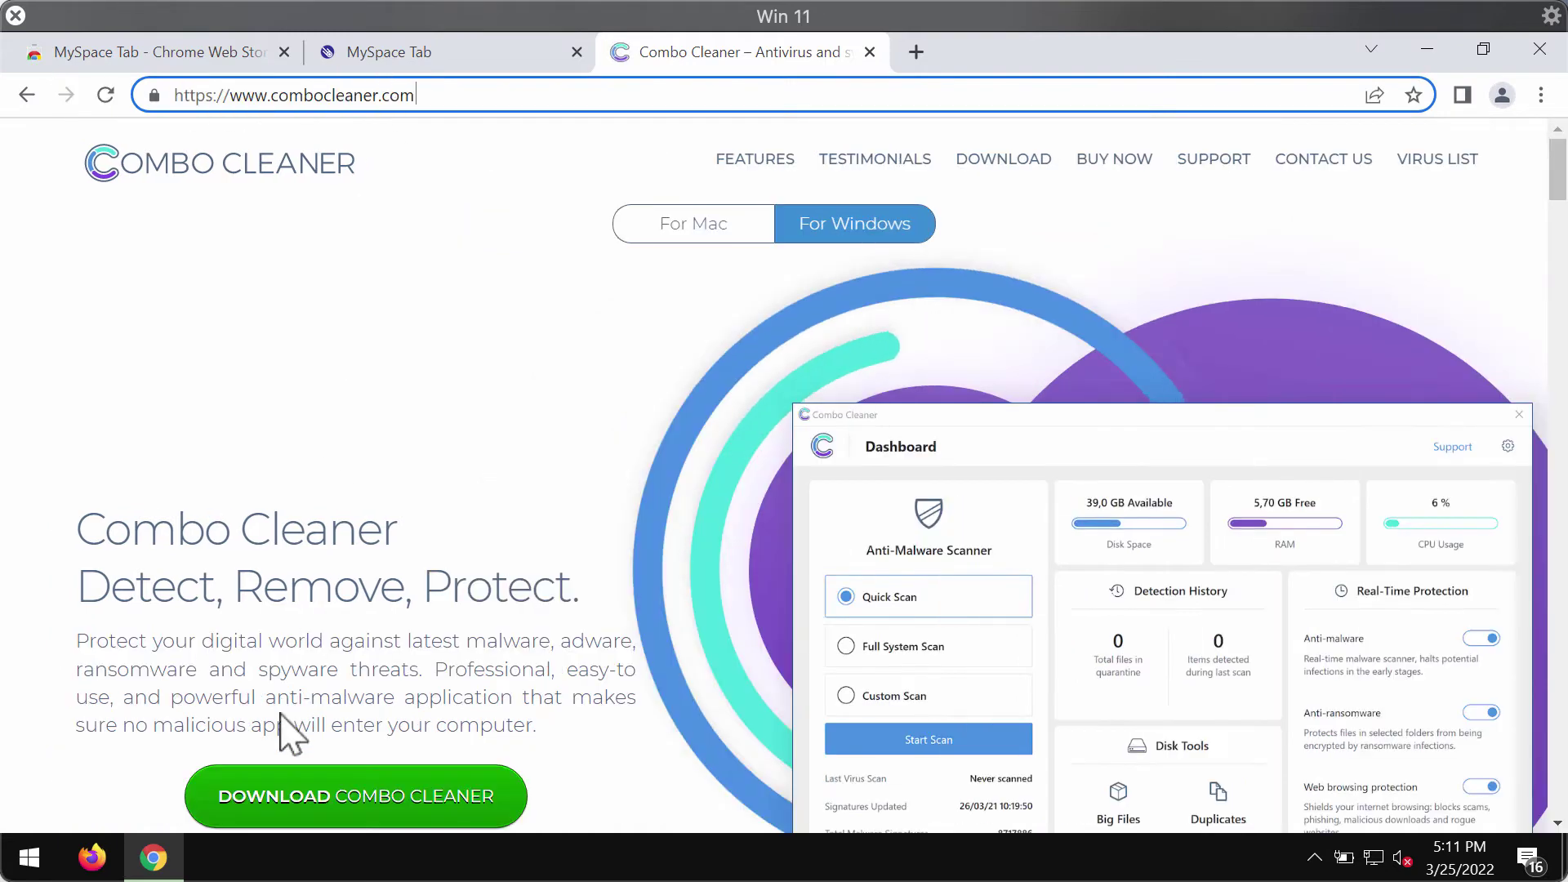
pyautogui.click(1427, 49)
pyautogui.click(332, 70)
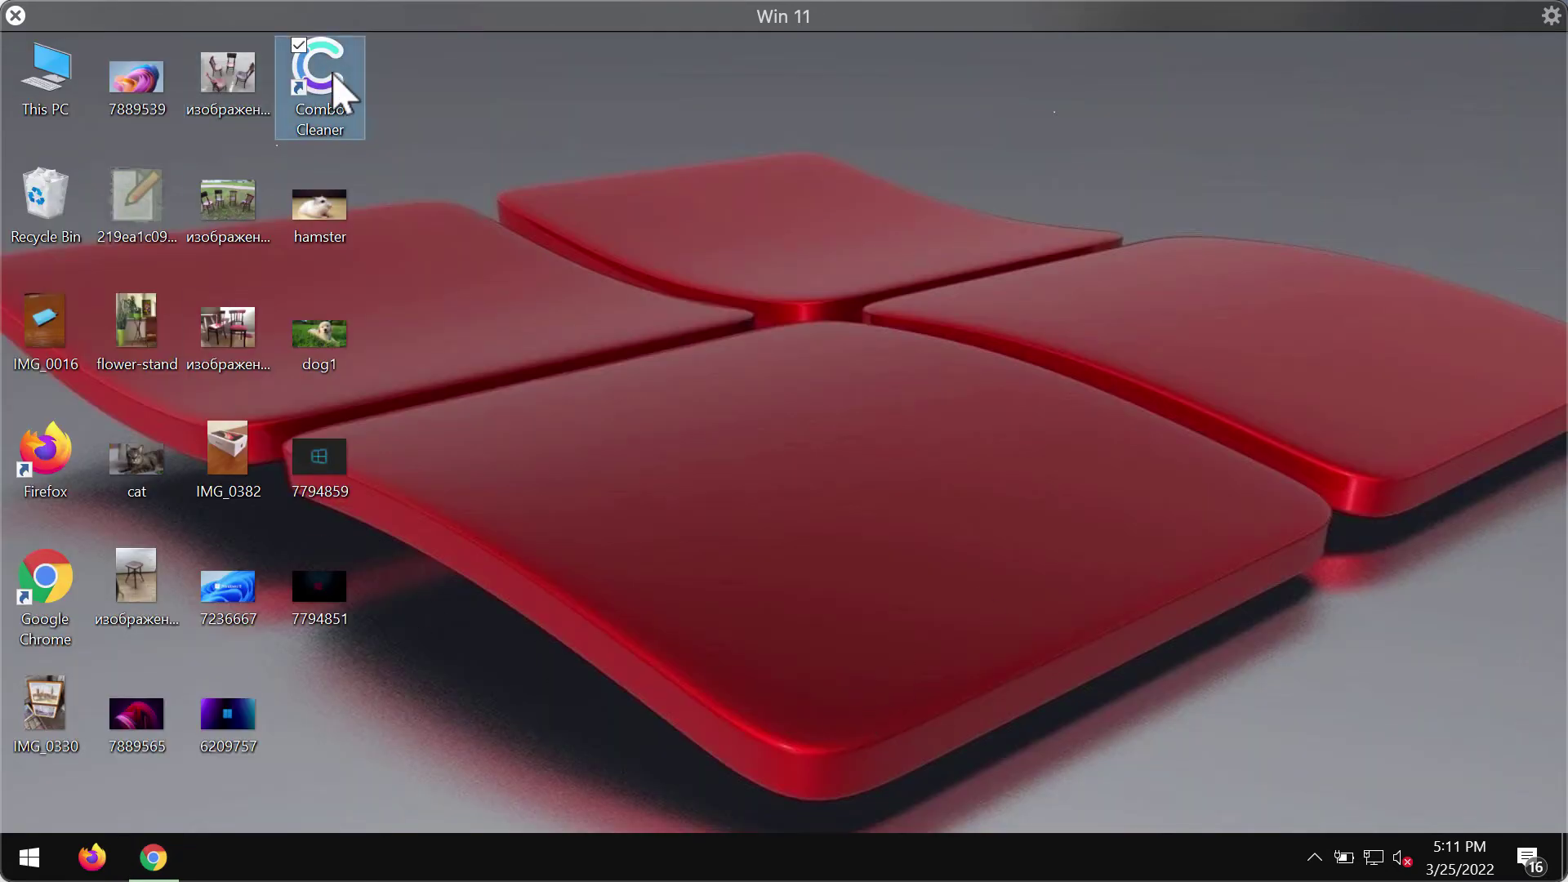
# Launch Combo Cleaner from its desktop icon and click Start Scan with Quick Scan selected
pyautogui.doubleClick(331, 71)
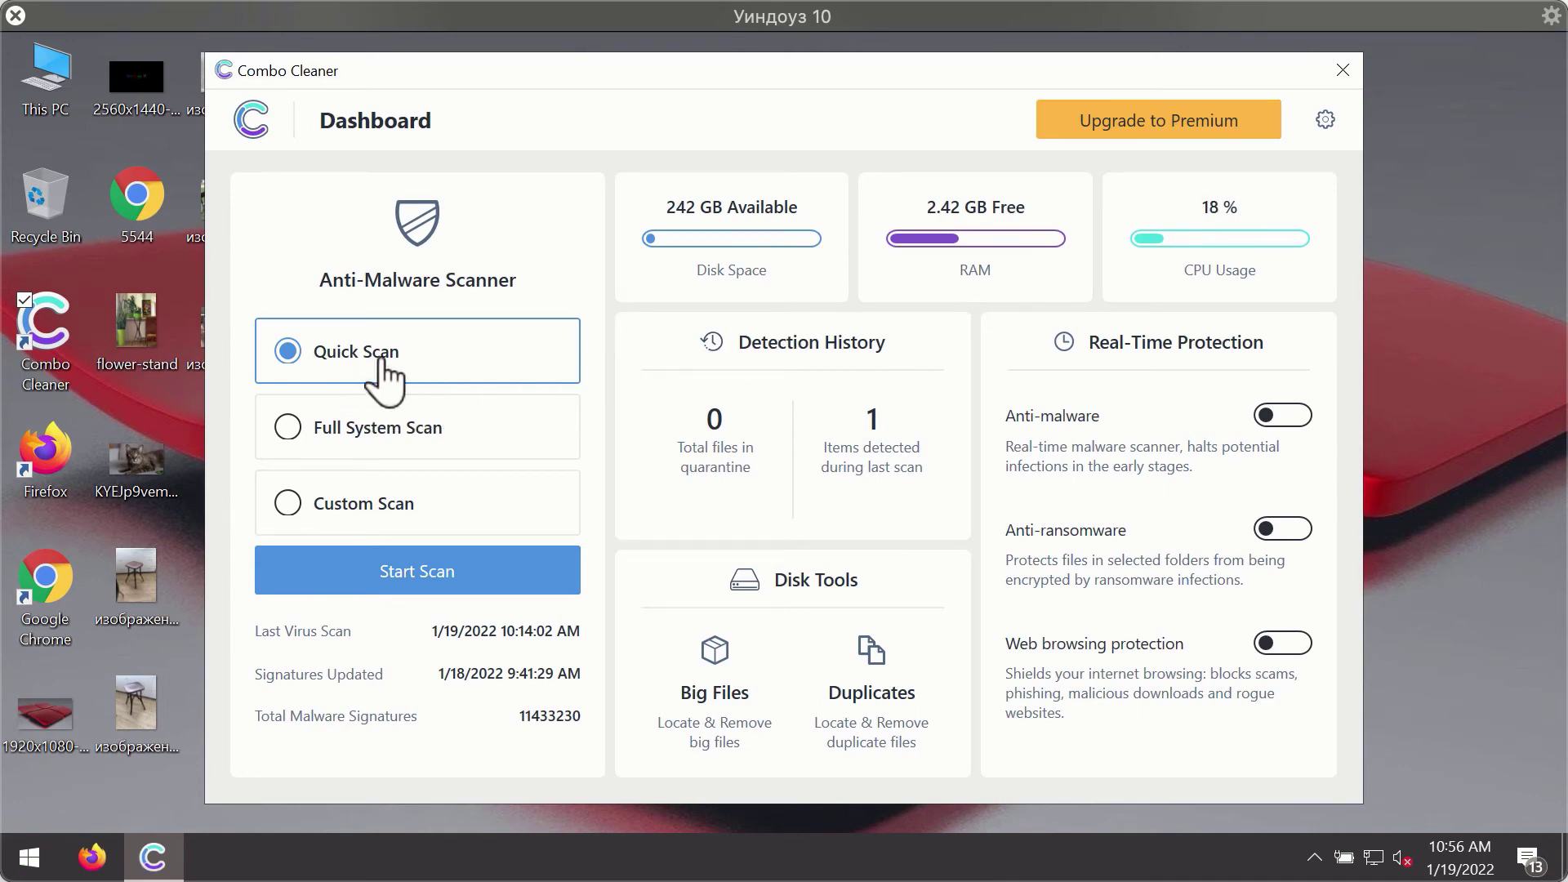
pyautogui.click(477, 580)
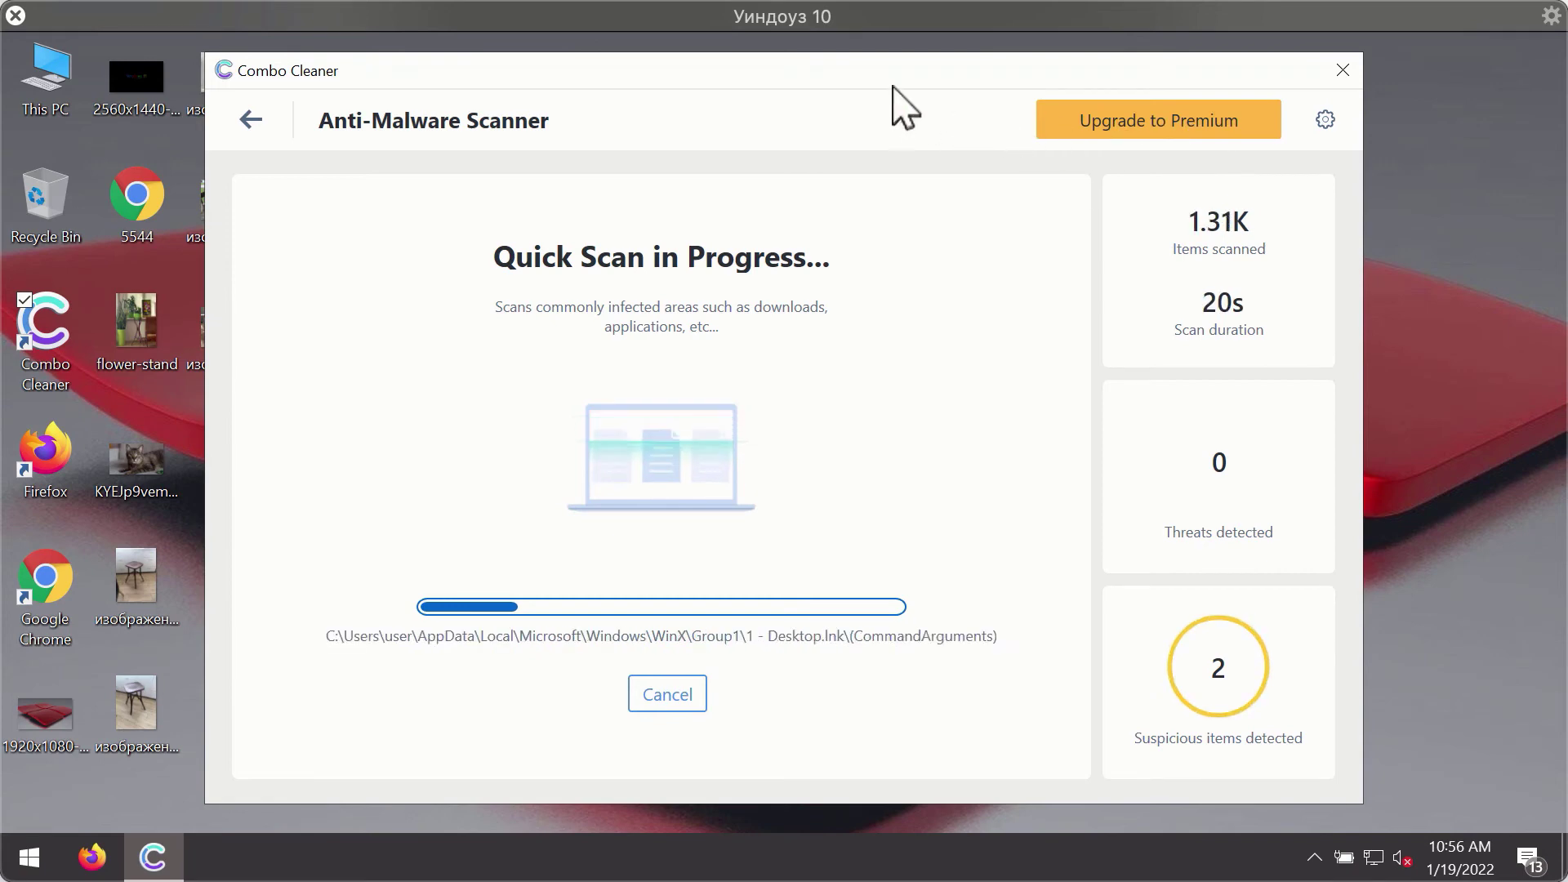
# View the Anti-Ransomware tab in Combo Cleaner's settings, then go back to the Dashboard
pyautogui.click(1326, 122)
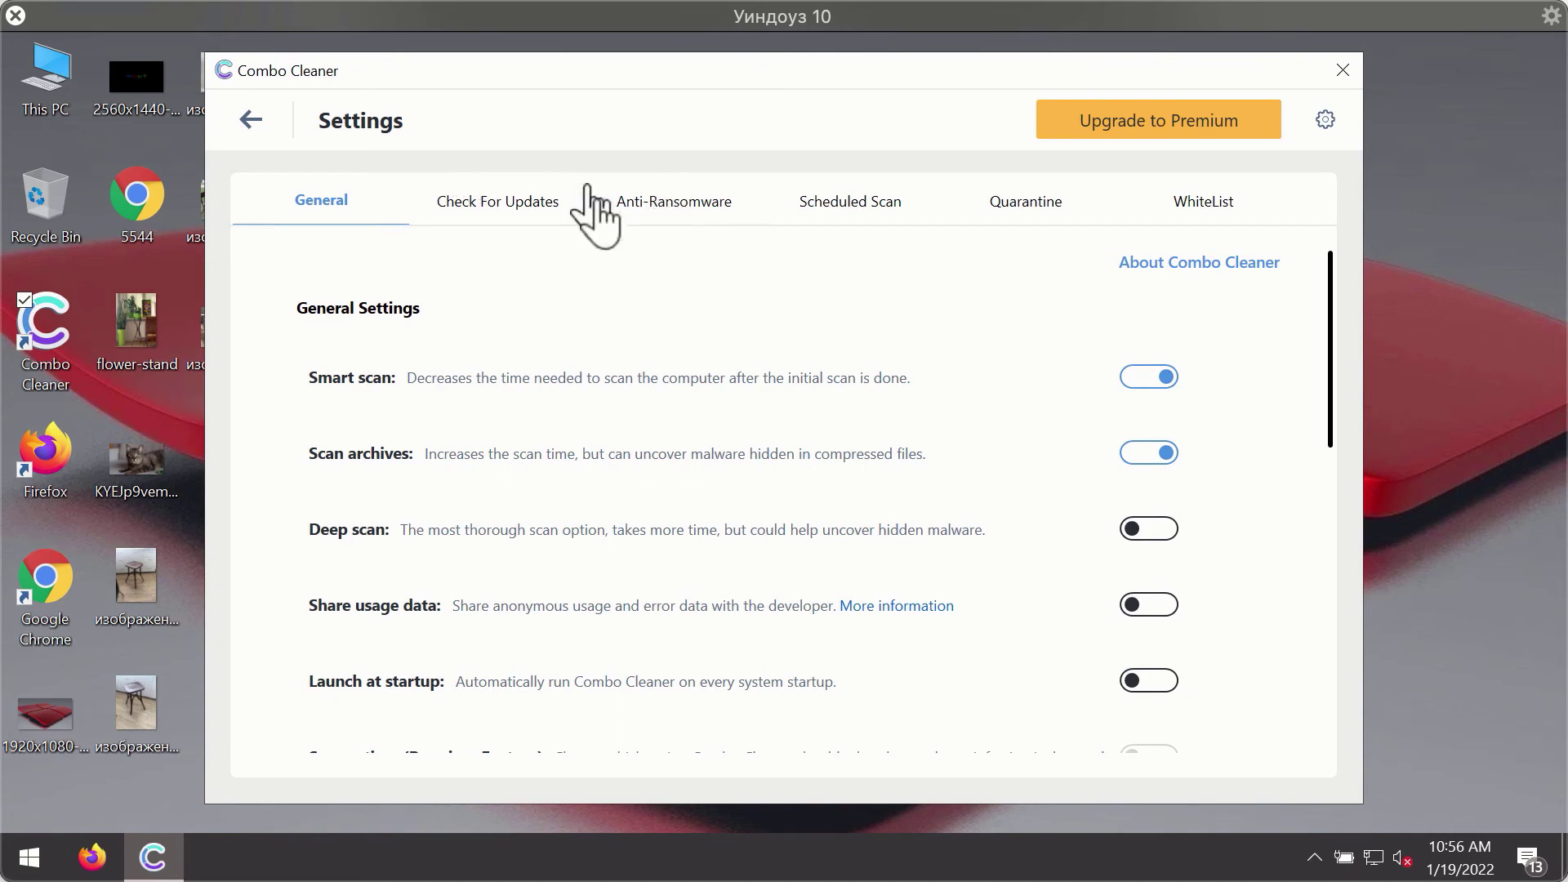
pyautogui.click(658, 206)
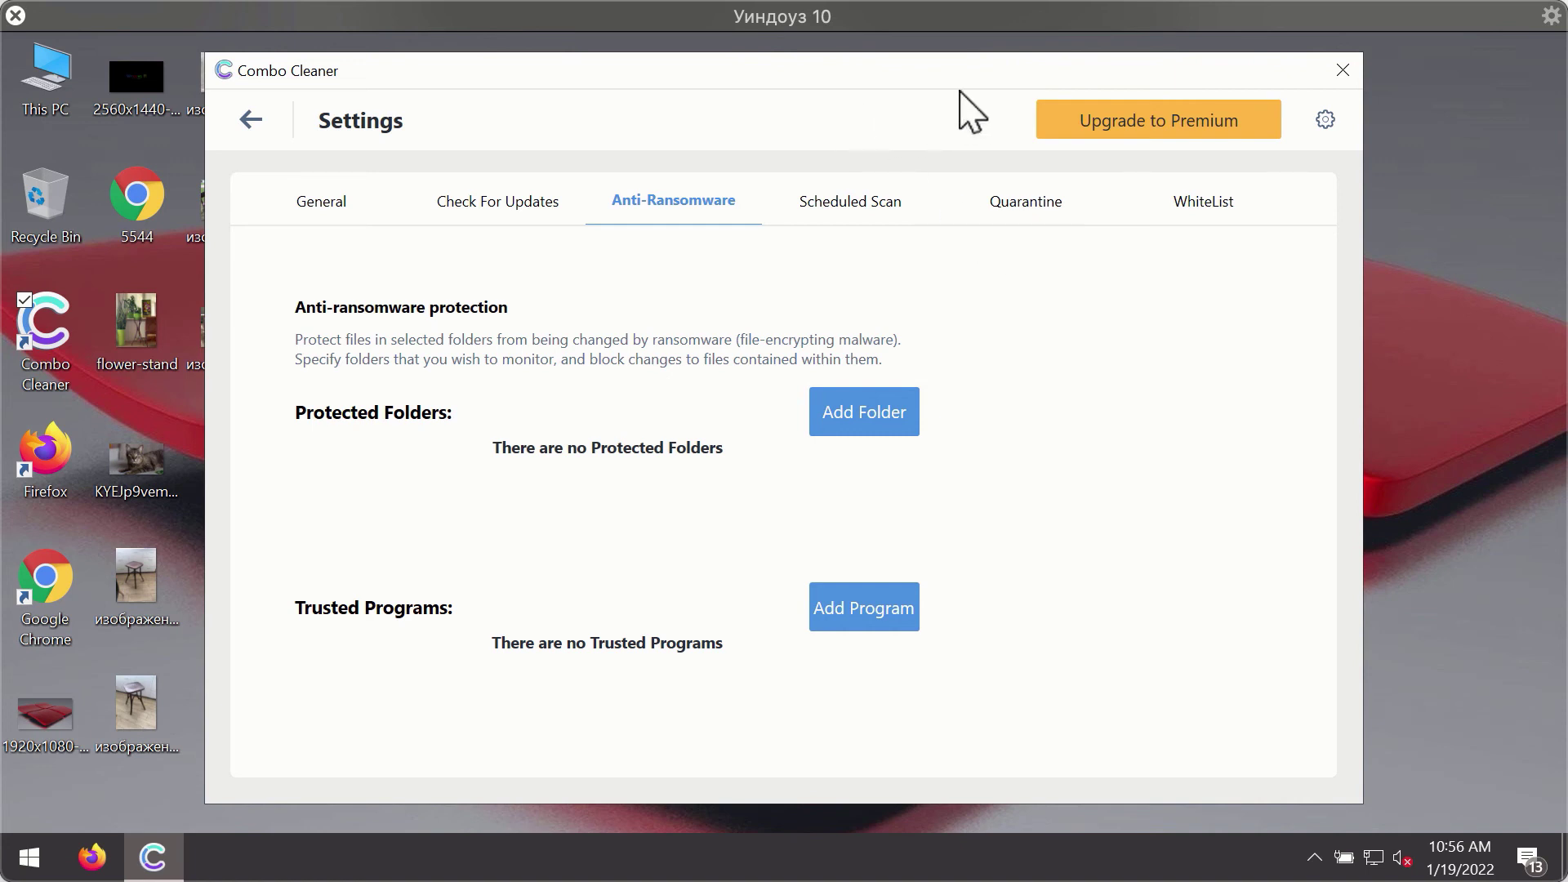
pyautogui.click(248, 124)
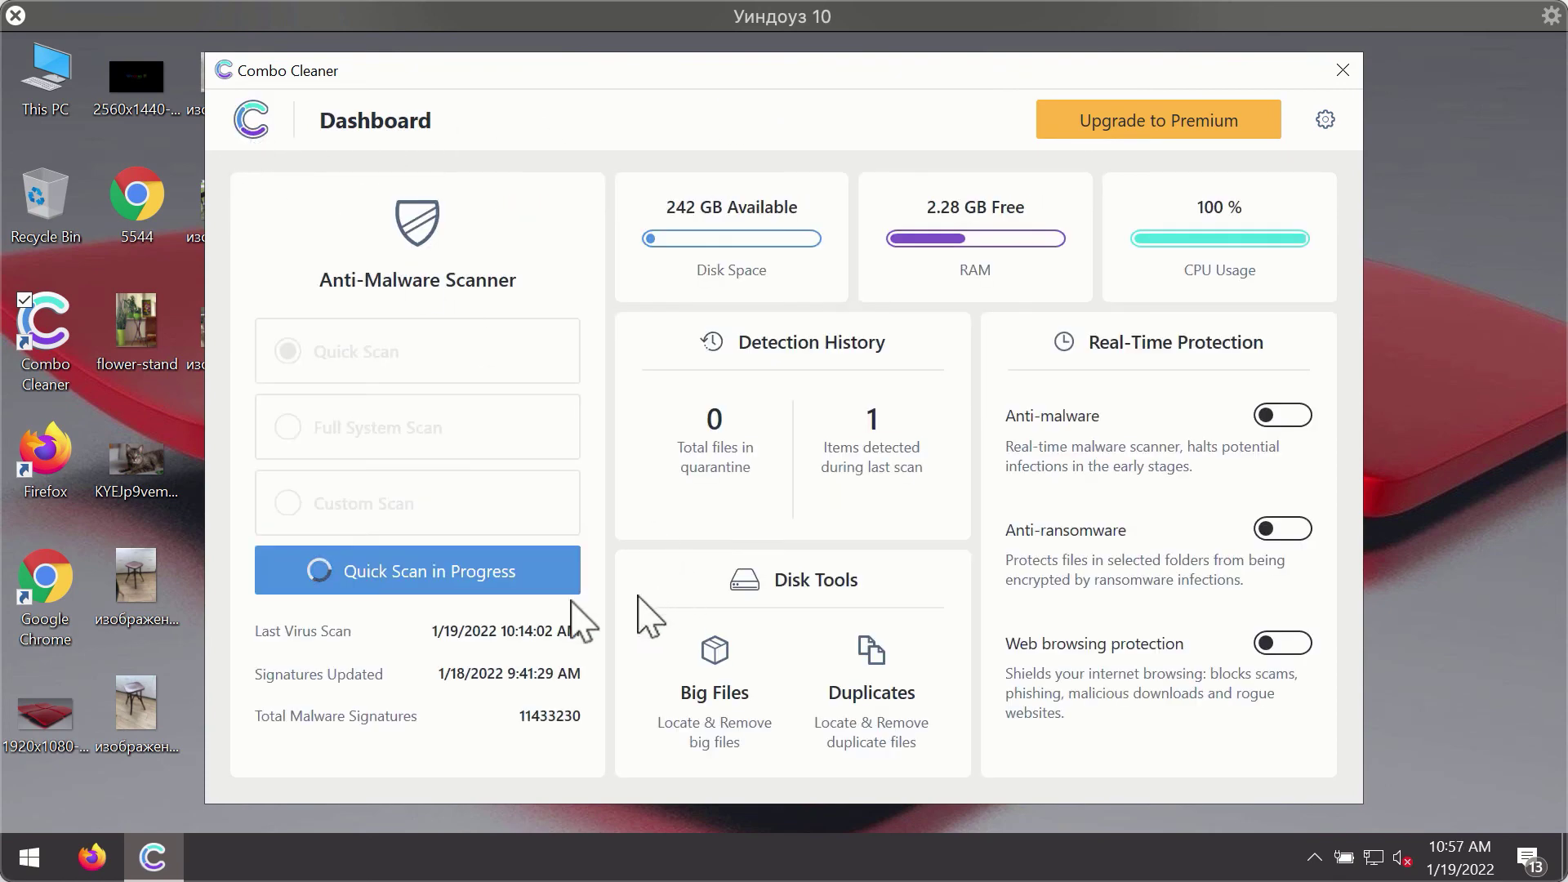
# Cancel the in-progress Quick Scan and confirm Yes, stopping at 3.69K items scanned
pyautogui.click(456, 580)
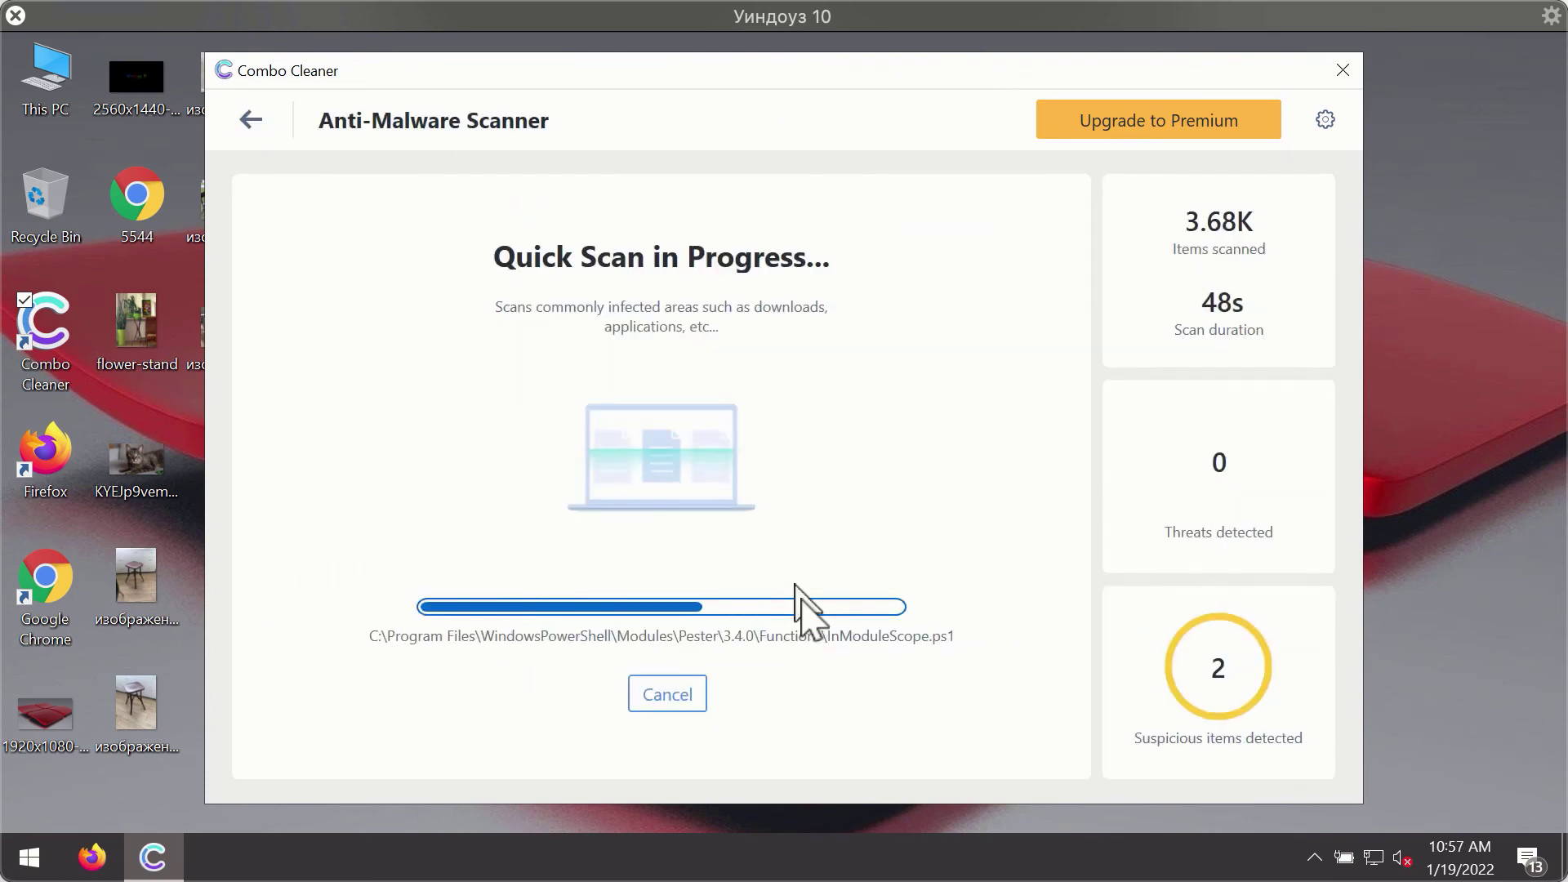
pyautogui.click(684, 696)
pyautogui.click(752, 564)
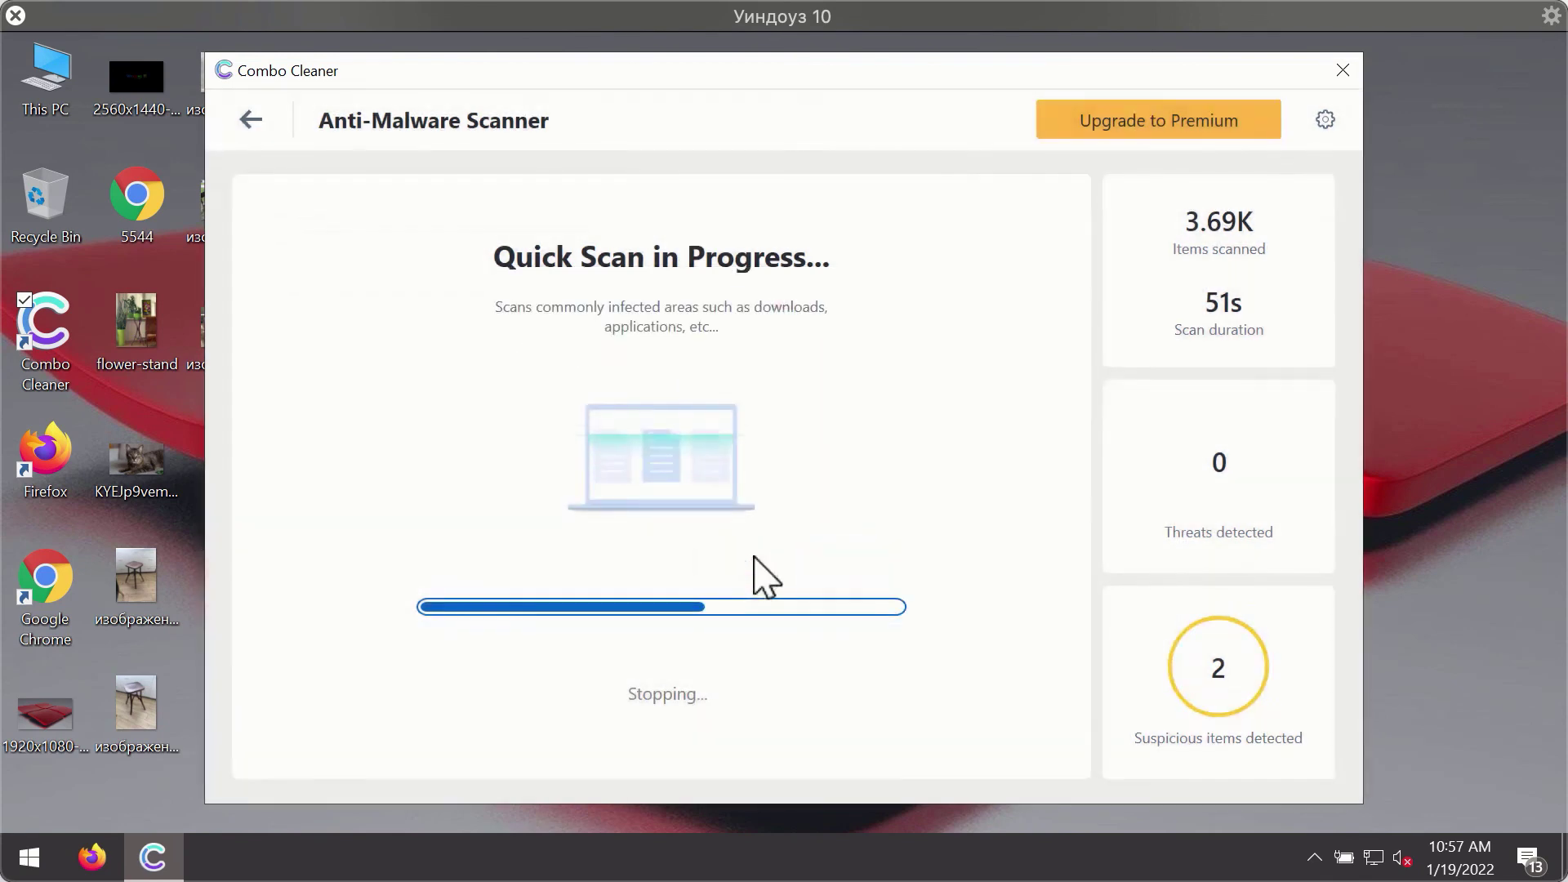